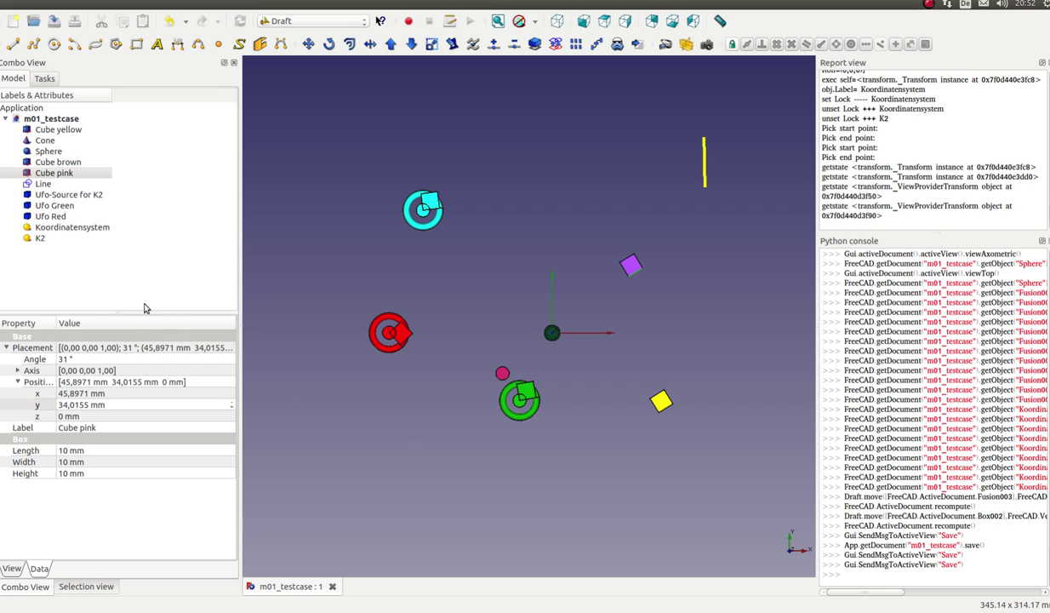
click(76, 229)
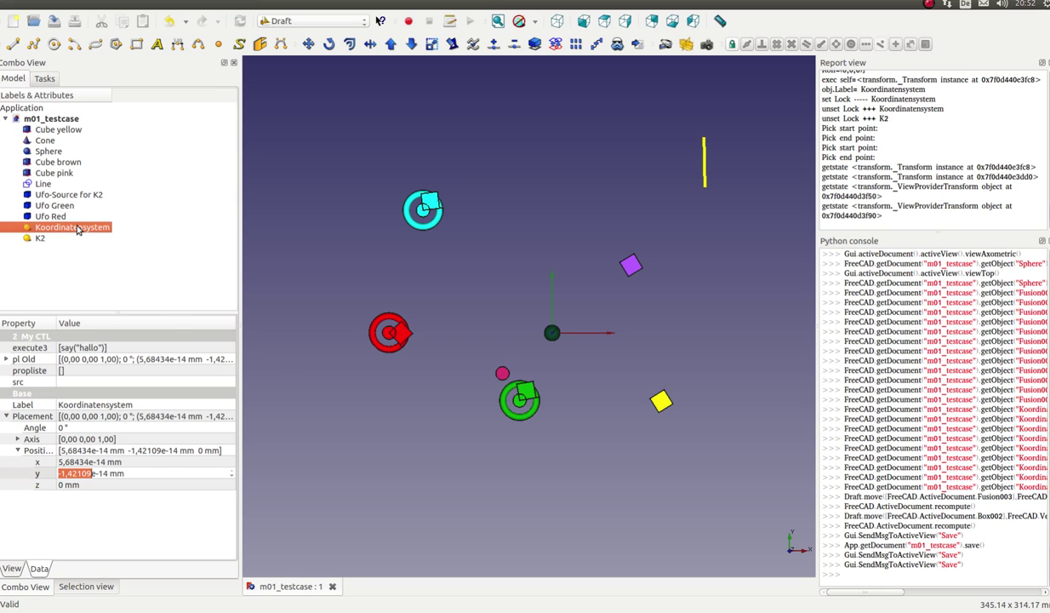
right_click(80, 230)
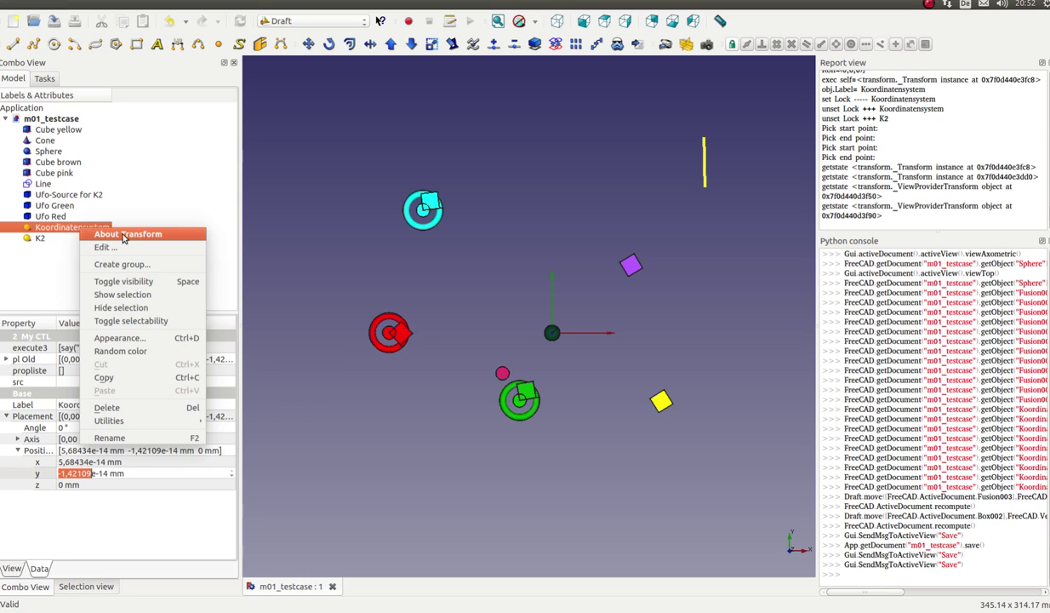
click(123, 238)
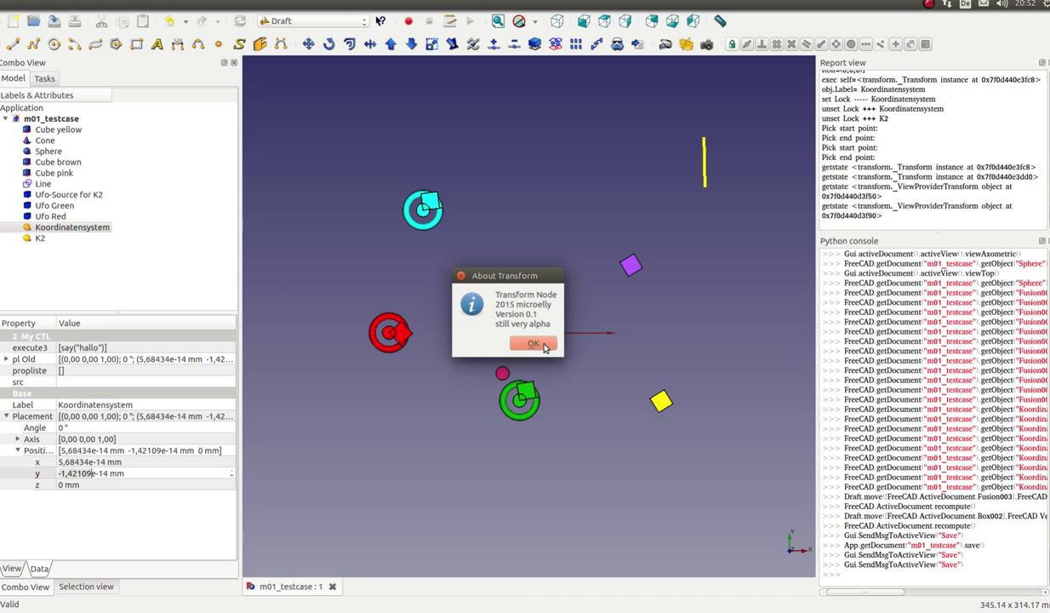
click(534, 344)
right_click(100, 228)
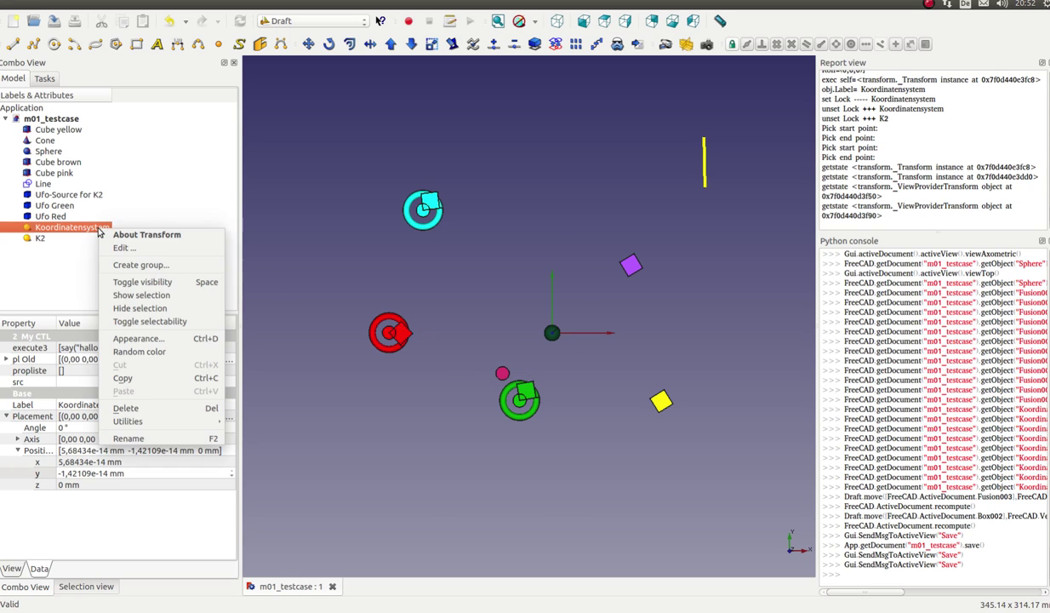
click(111, 247)
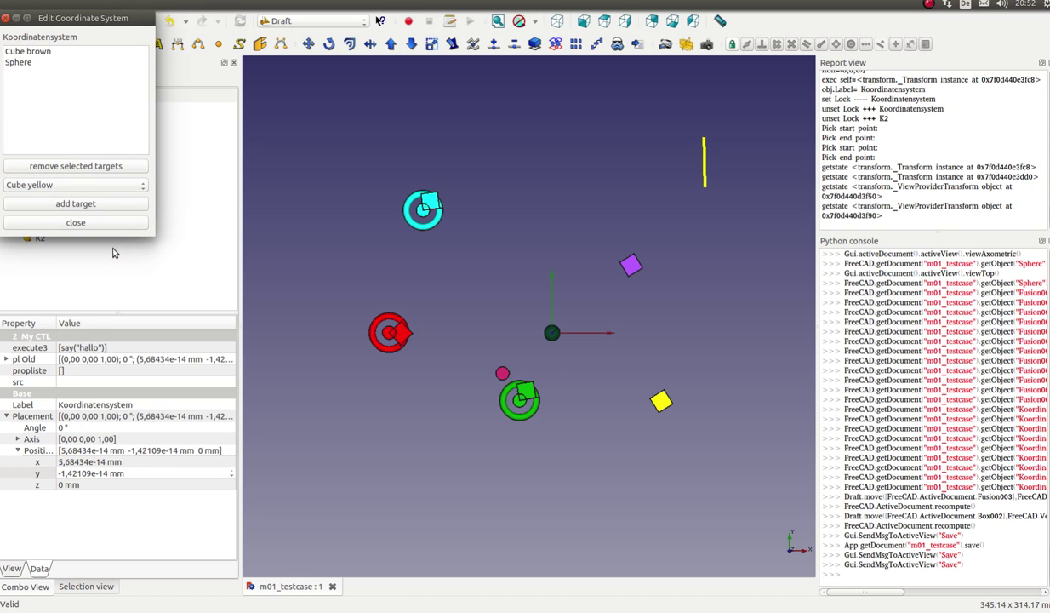
drag(73, 15, 229, 123)
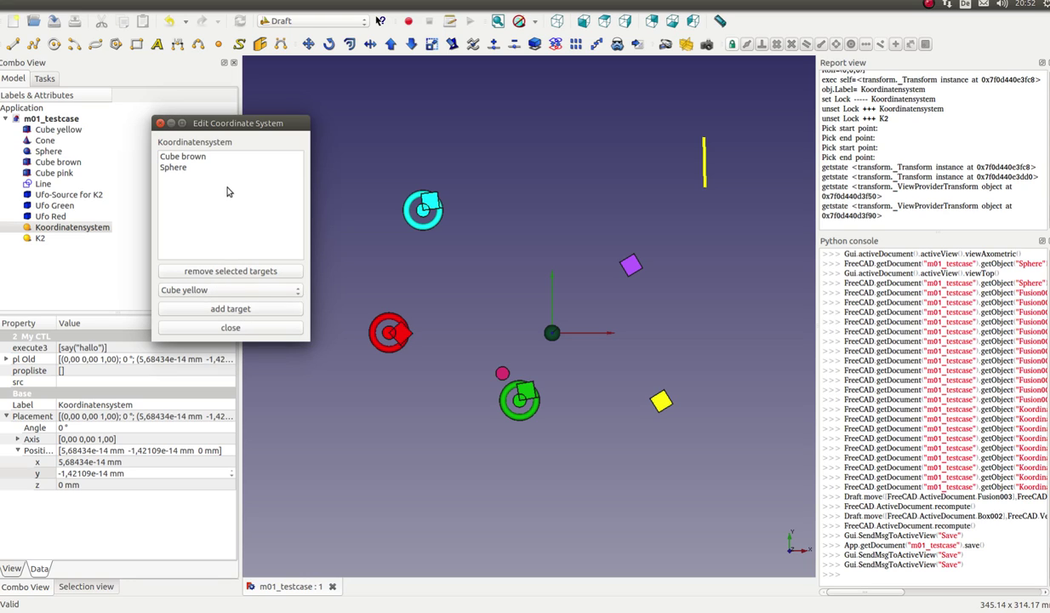
click(215, 327)
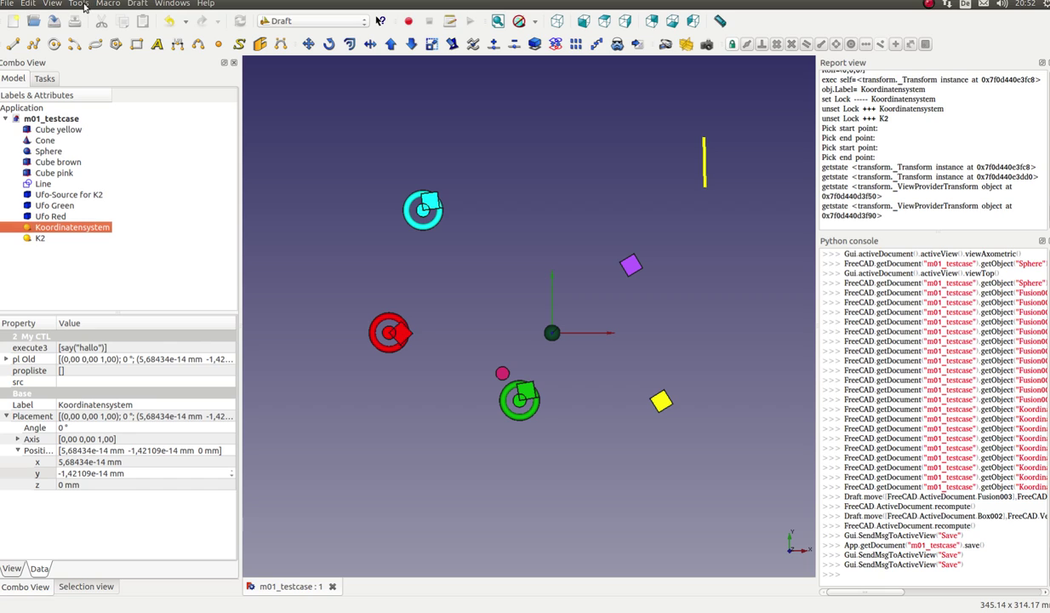
click(79, 5)
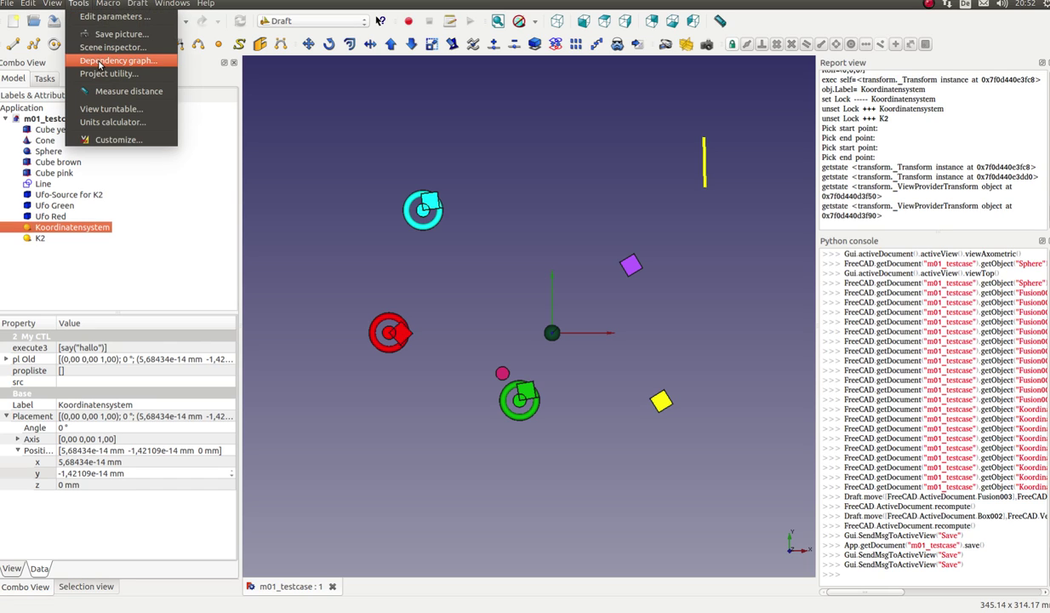
click(96, 59)
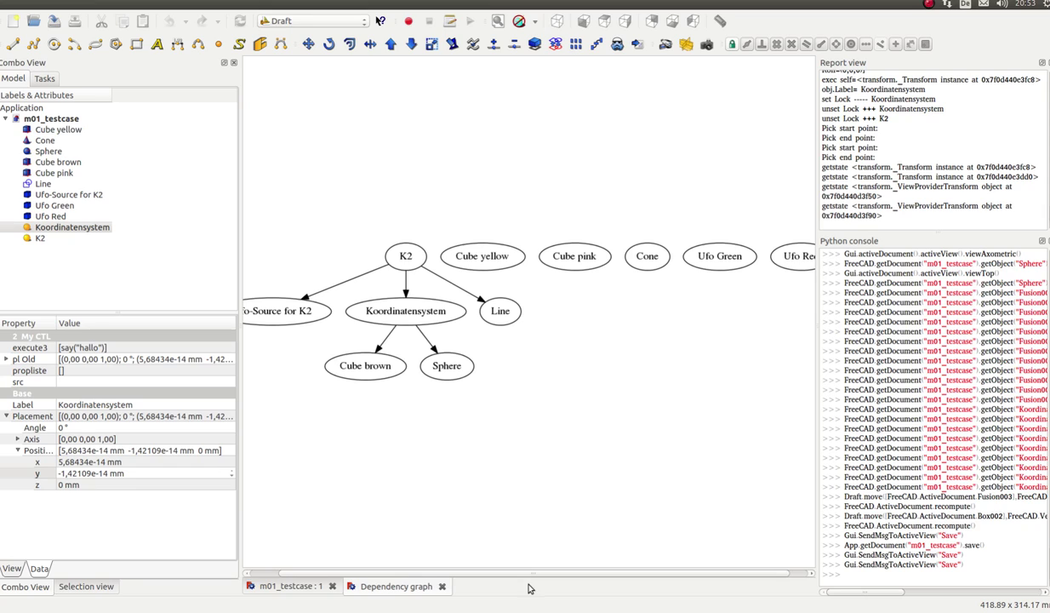
drag(525, 572, 423, 573)
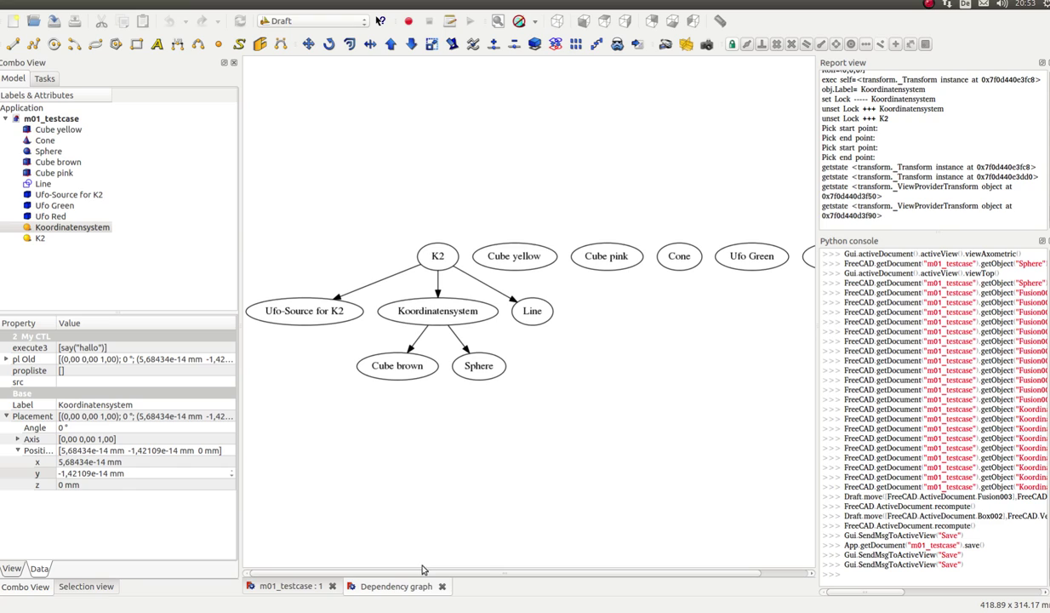
click(441, 585)
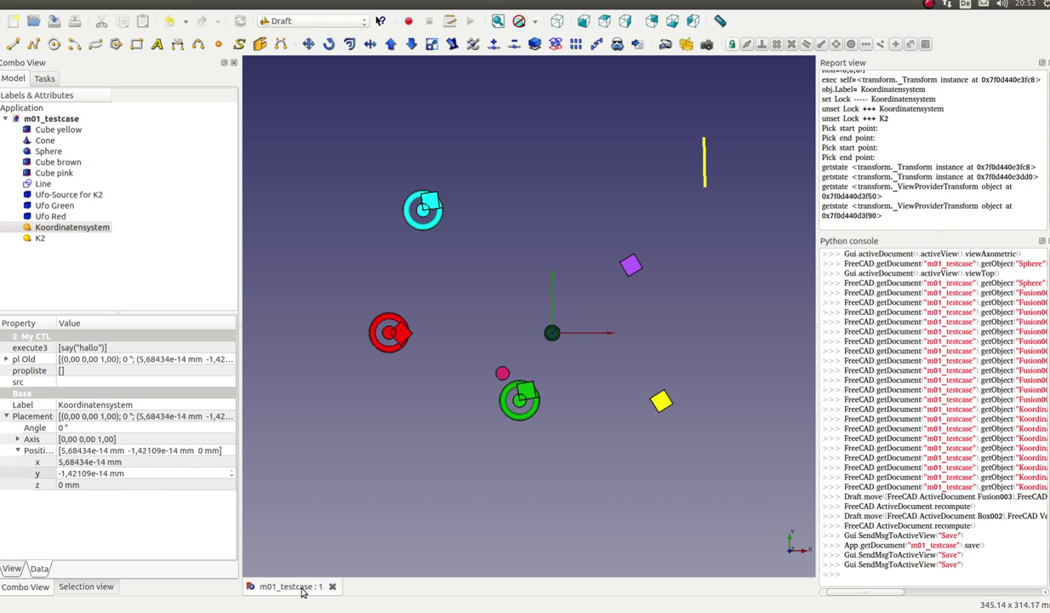
- Select Ufo-Source for K2 and scroll its placement angle down, applying the change
click(422, 211)
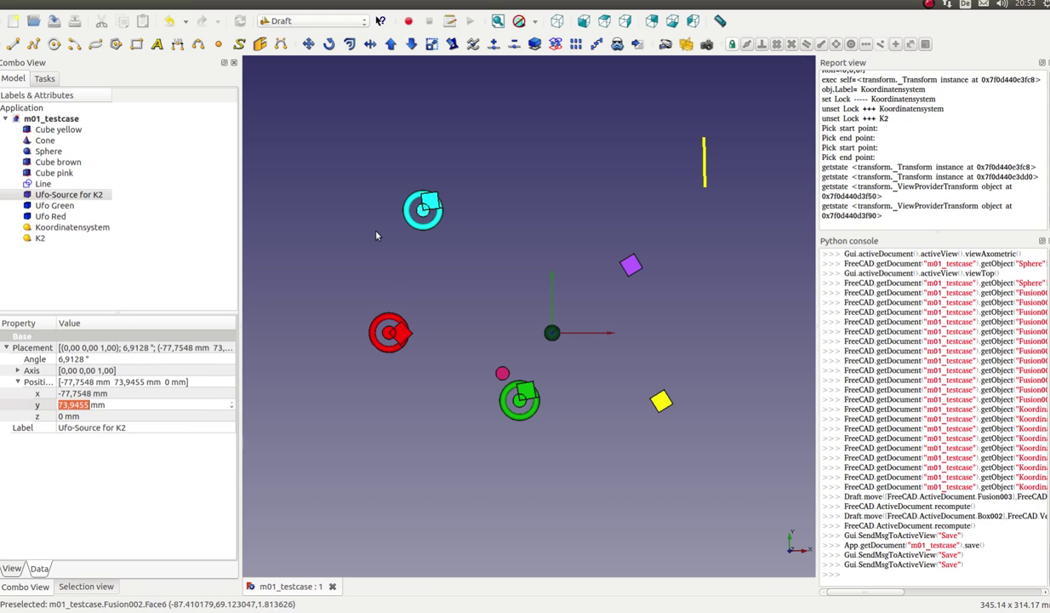
click(115, 358)
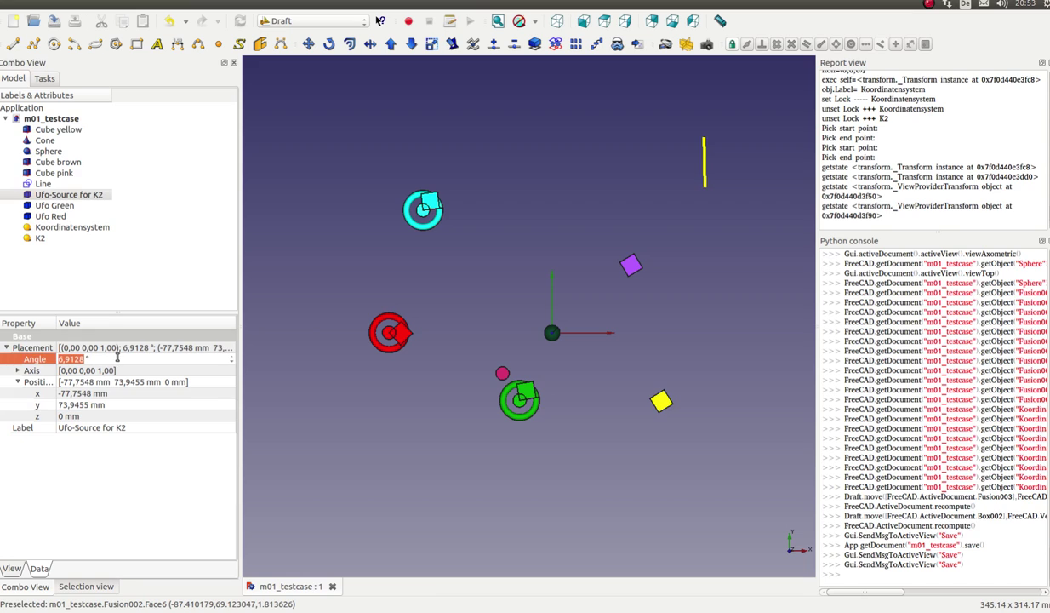
scroll(115, 358, down, 3)
scroll(117, 358, down, 1)
scroll(118, 359, down, 3)
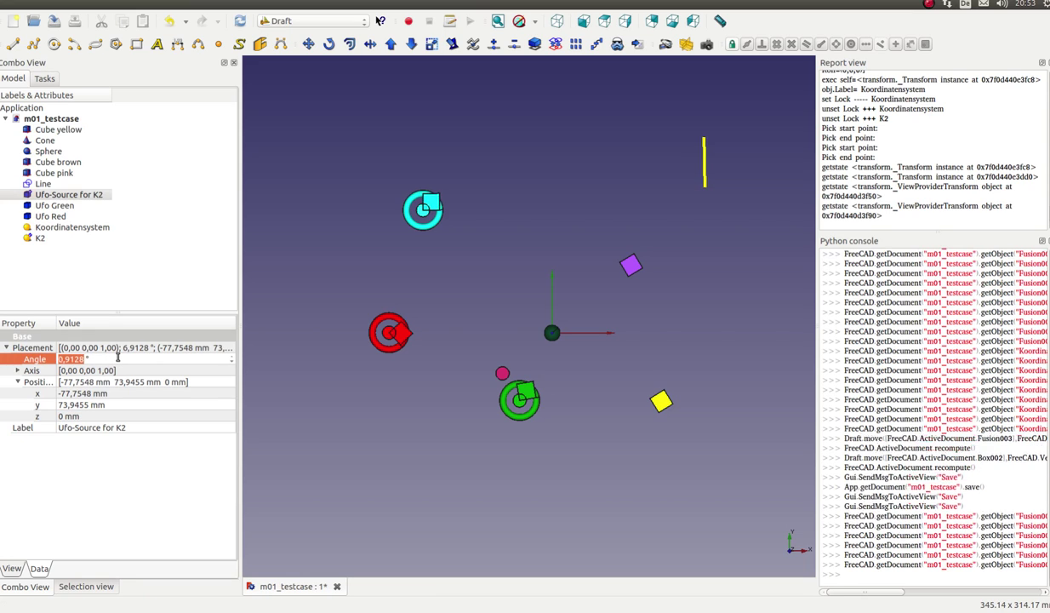
scroll(118, 359, down, 4)
scroll(117, 358, down, 4)
scroll(118, 359, down, 3)
scroll(118, 359, down, 6)
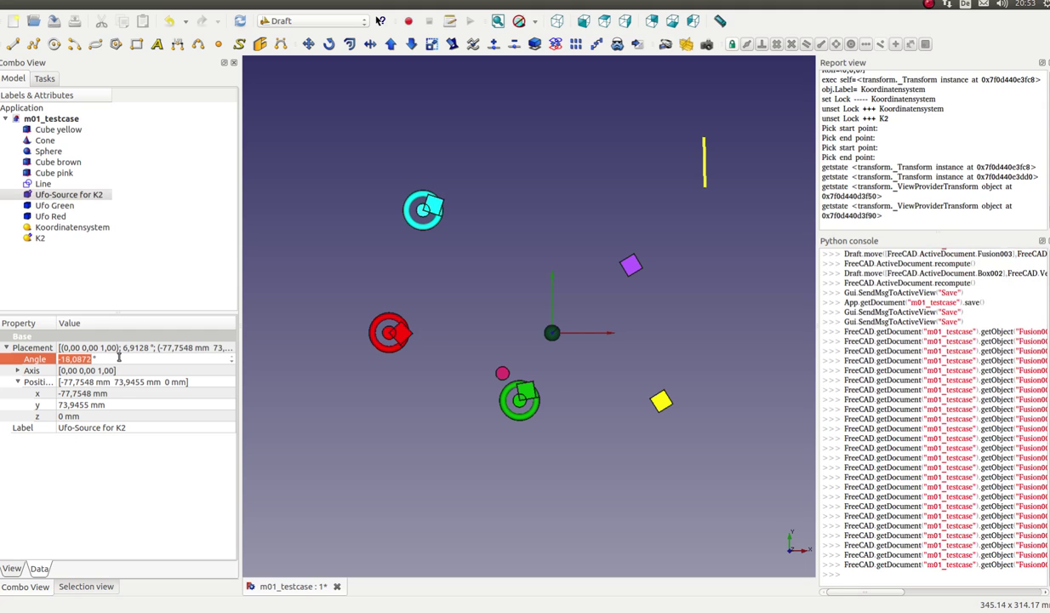
scroll(118, 358, down, 5)
scroll(118, 358, down, 5)
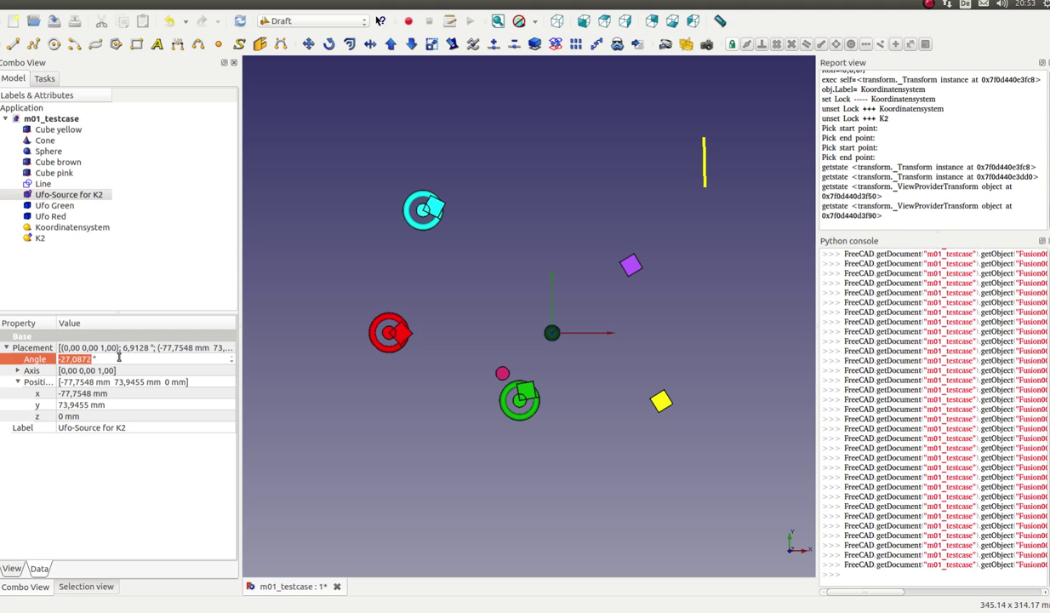
key(Return)
- Keep lowering Ufo-Source for K2's angle past -56,0872° down to -61,0872°
scroll(118, 358, down, 3)
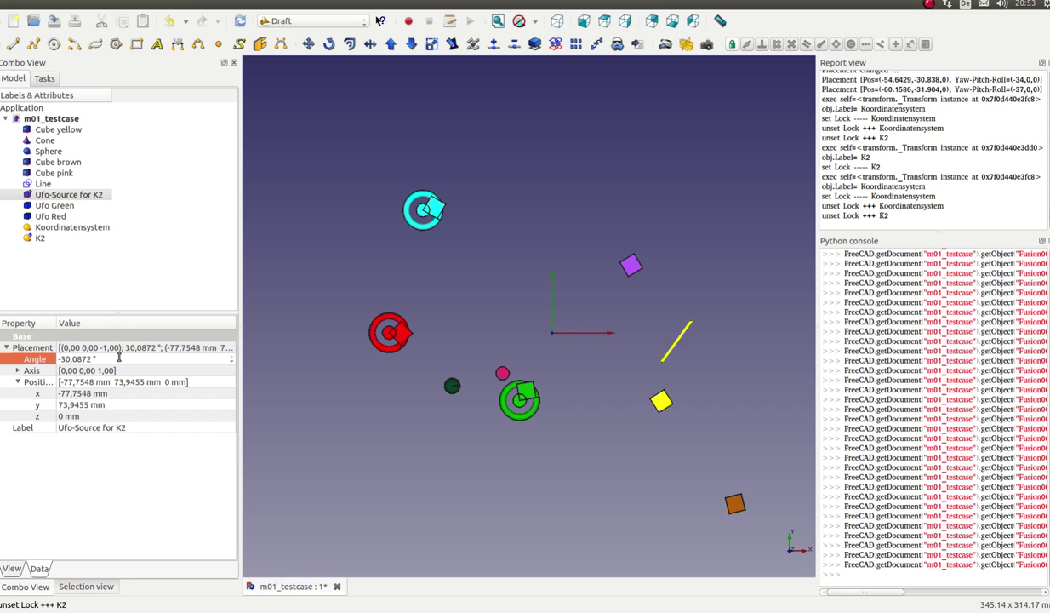
scroll(119, 358, down, 3)
scroll(119, 359, down, 2)
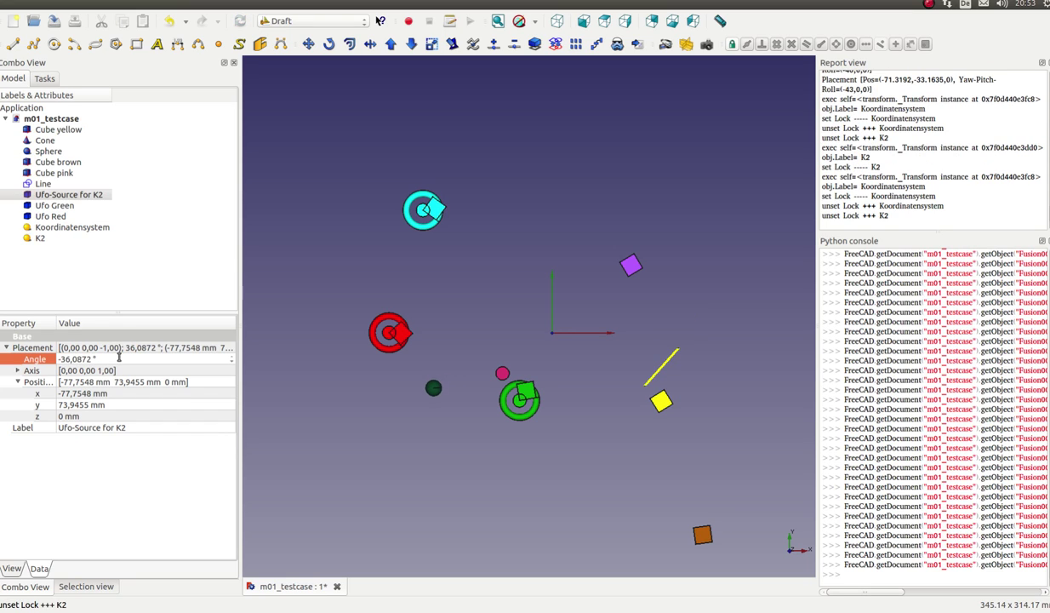
scroll(118, 358, down, 2)
scroll(119, 359, down, 1)
scroll(118, 358, down, 2)
scroll(118, 358, down, 1)
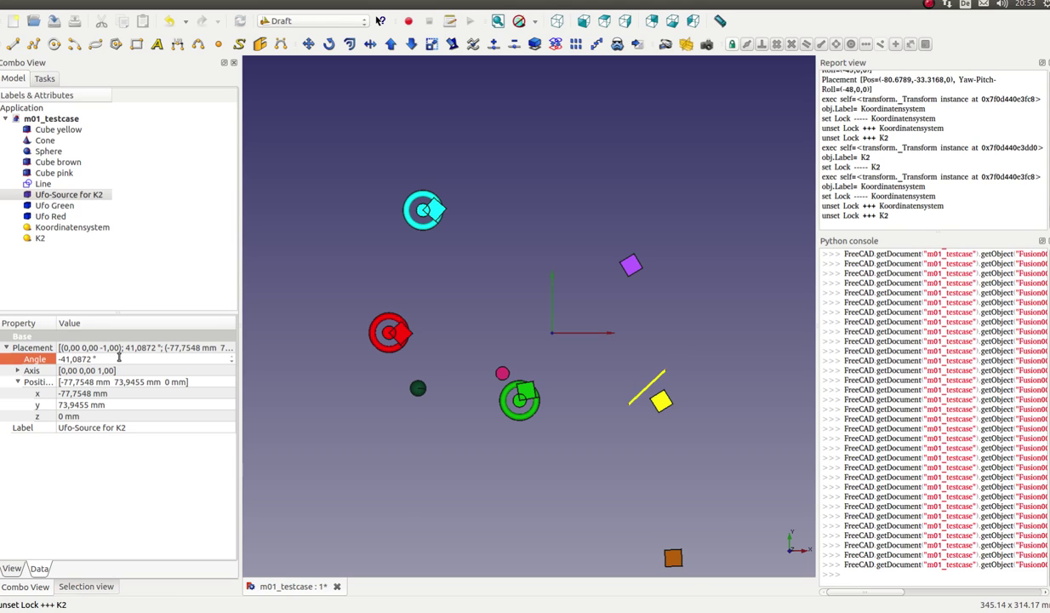
scroll(119, 358, down, 2)
scroll(118, 359, down, 1)
scroll(119, 358, down, 1)
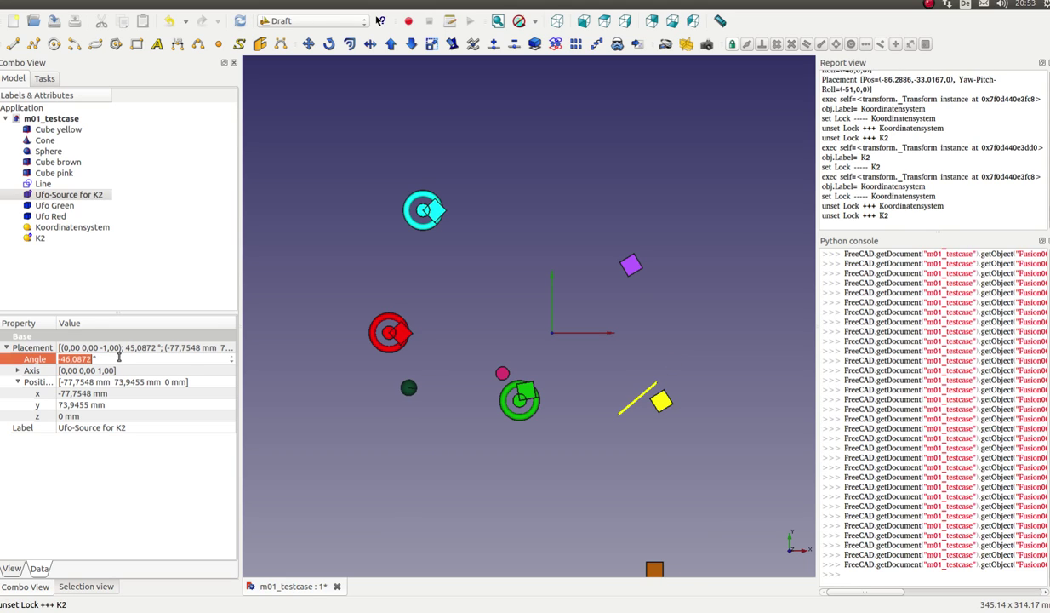
scroll(119, 359, down, 2)
scroll(118, 359, down, 1)
scroll(118, 358, down, 1)
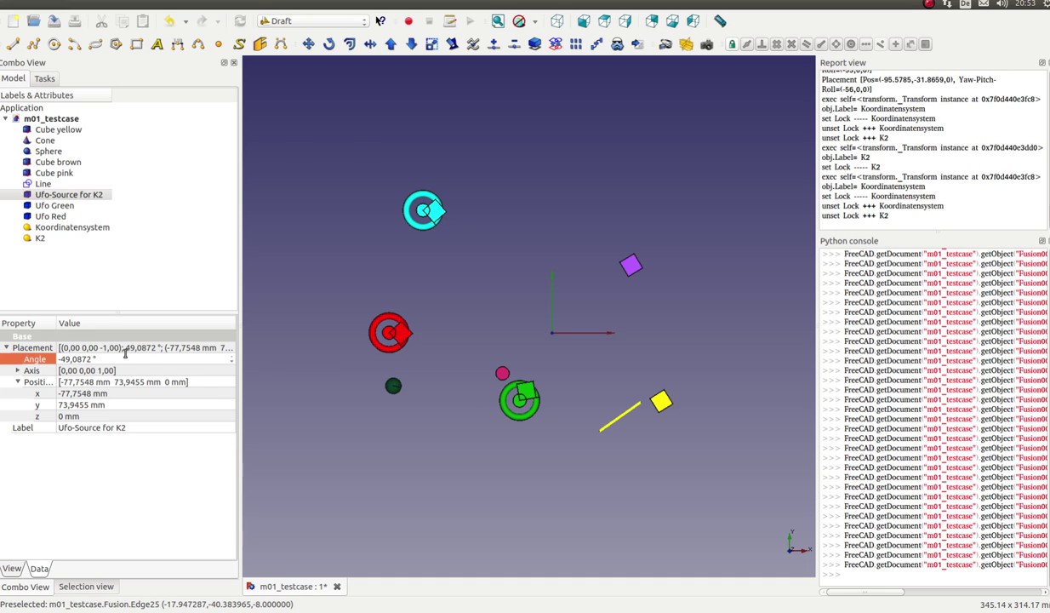
scroll(130, 358, down, 1)
scroll(129, 358, down, 4)
scroll(129, 358, down, 2)
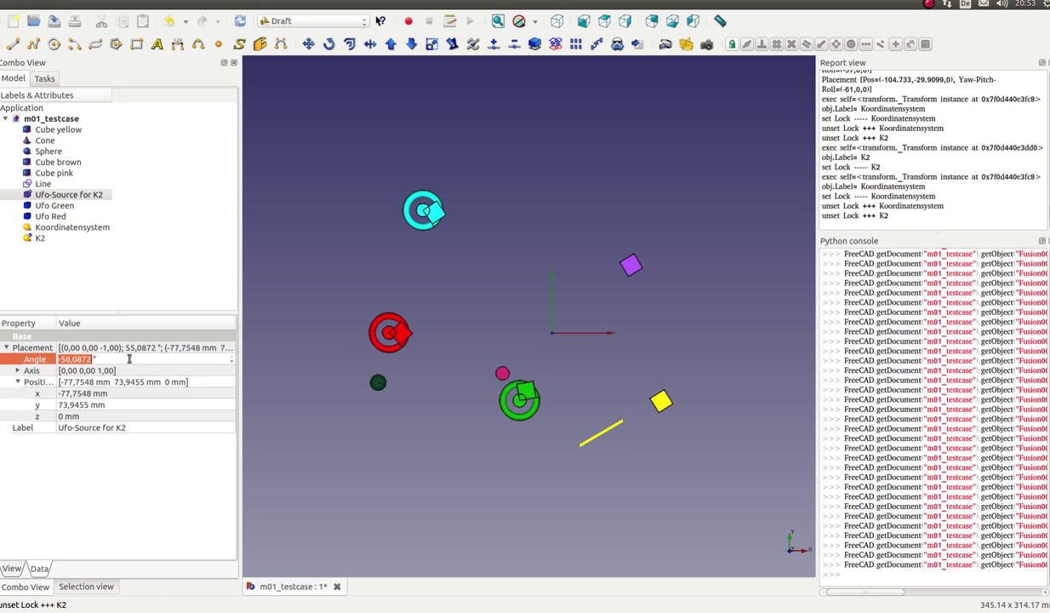
key(Return)
scroll(289, 364, down, 3)
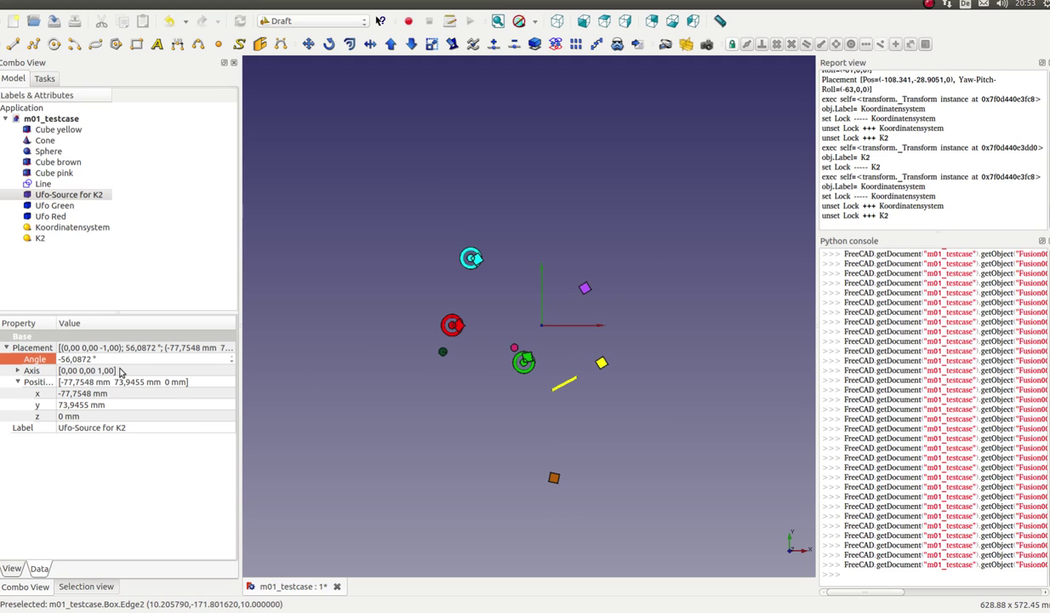
scroll(122, 359, down, 1)
scroll(127, 359, down, 1)
scroll(129, 359, down, 3)
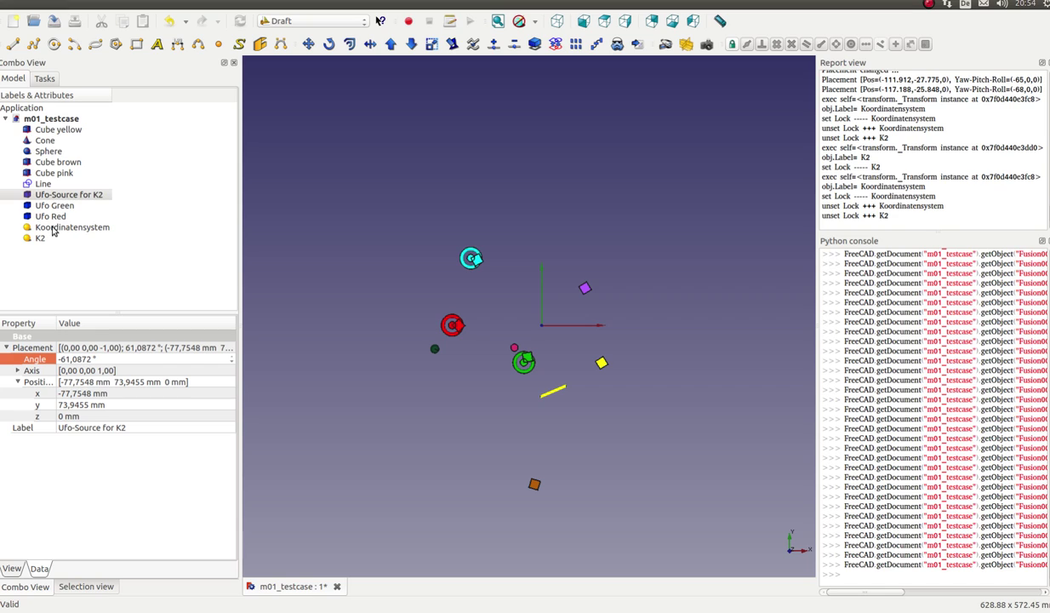
- Add Cube yellow as a target of the Koordinatensystem transform
click(53, 228)
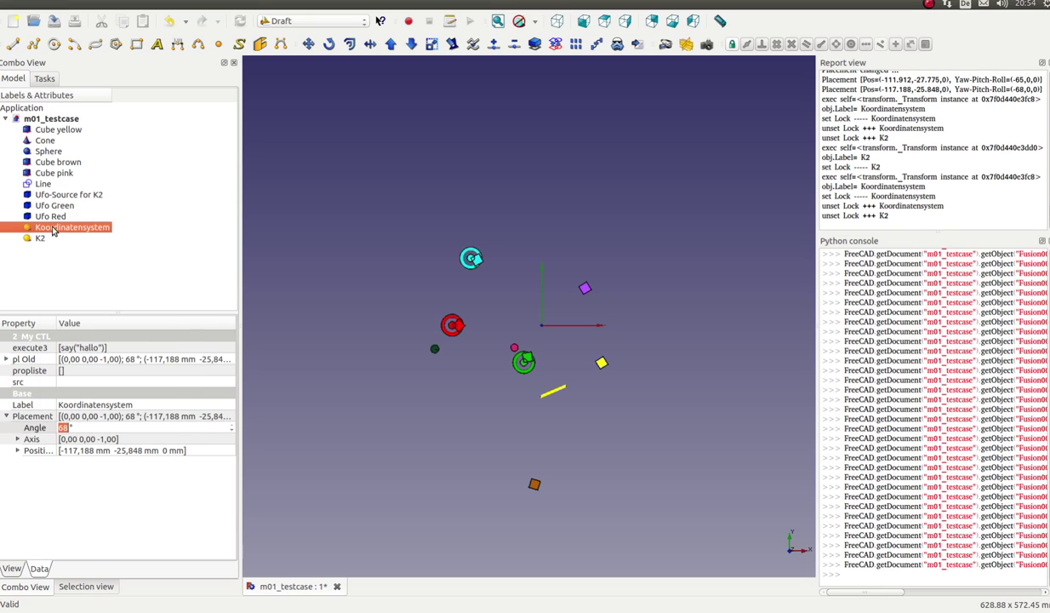
right_click(53, 230)
click(66, 247)
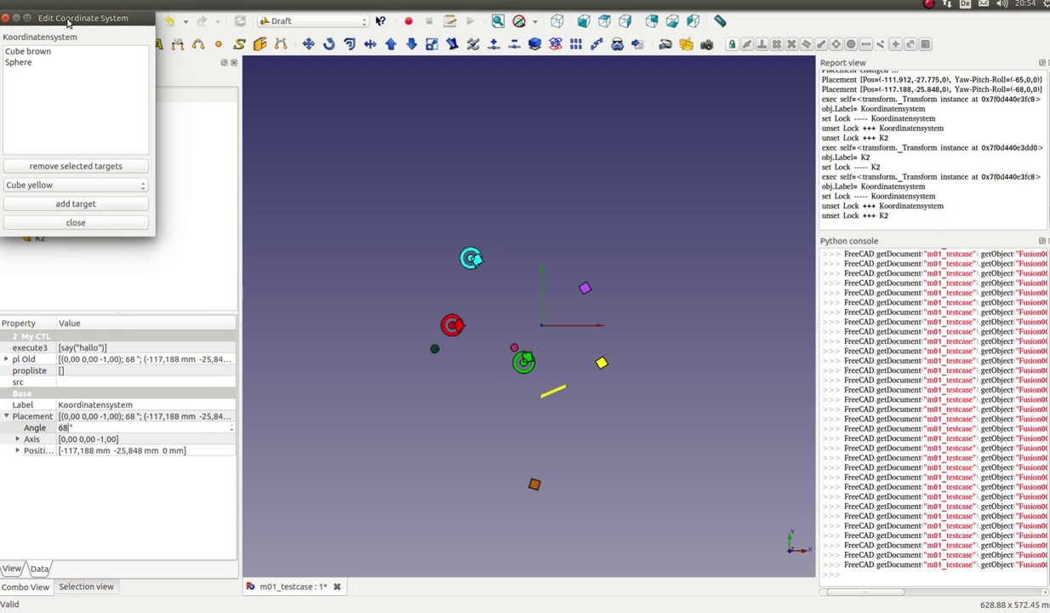
drag(68, 23, 356, 110)
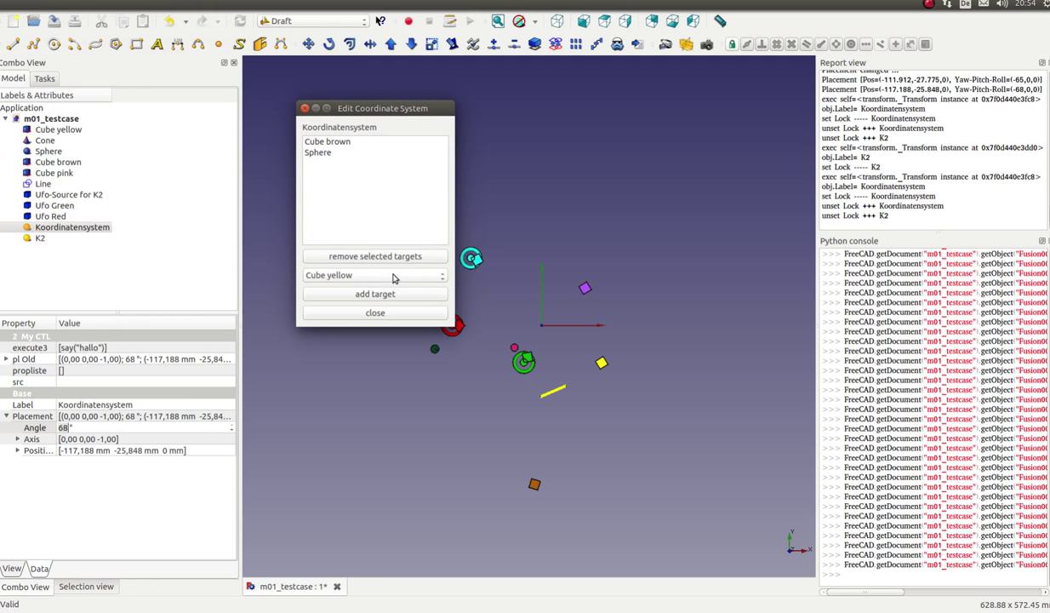
click(345, 276)
click(345, 276)
click(356, 293)
click(376, 314)
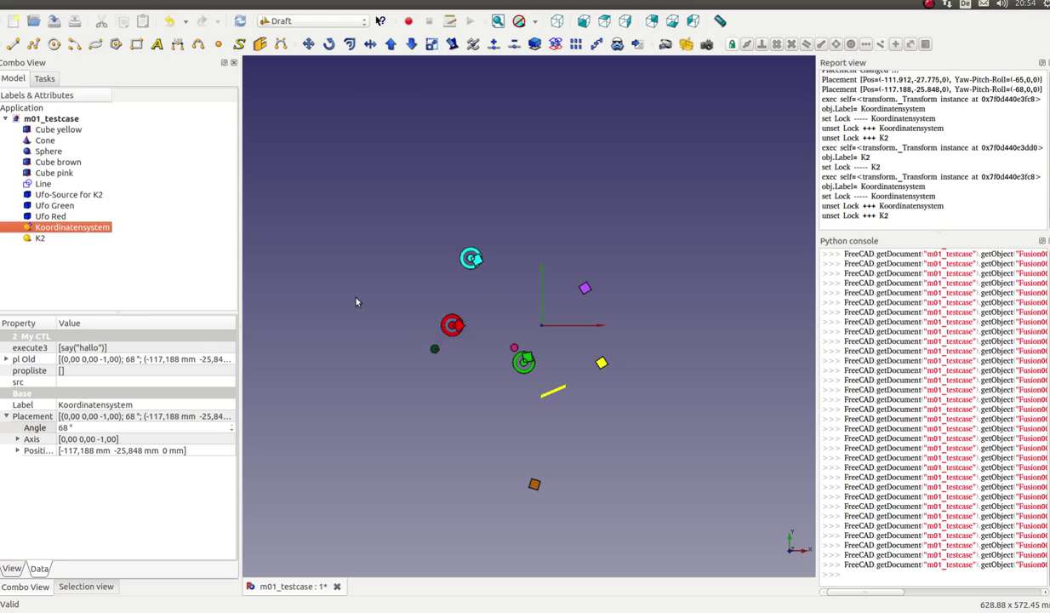
- Set Ufo-Source for K2's placement angle to 53,0872°
click(58, 194)
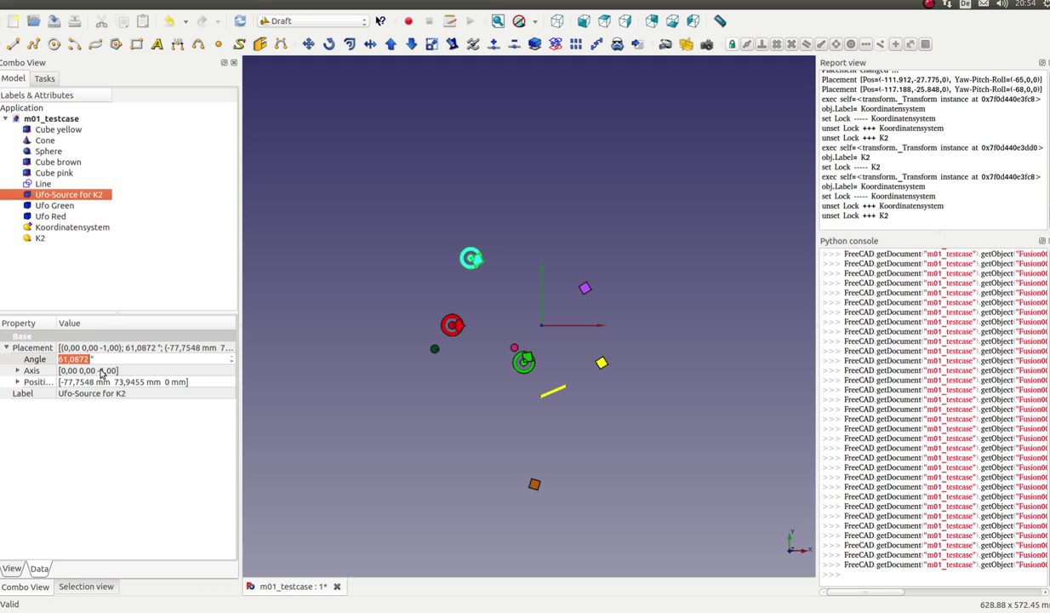
scroll(104, 362, down, 1)
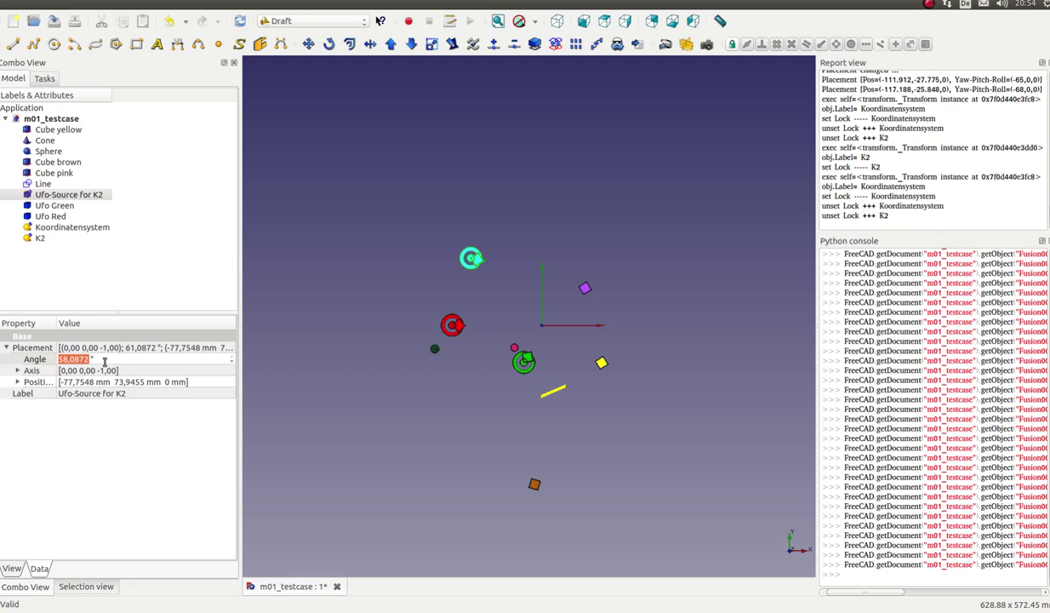
key(Return)
double_click(105, 361)
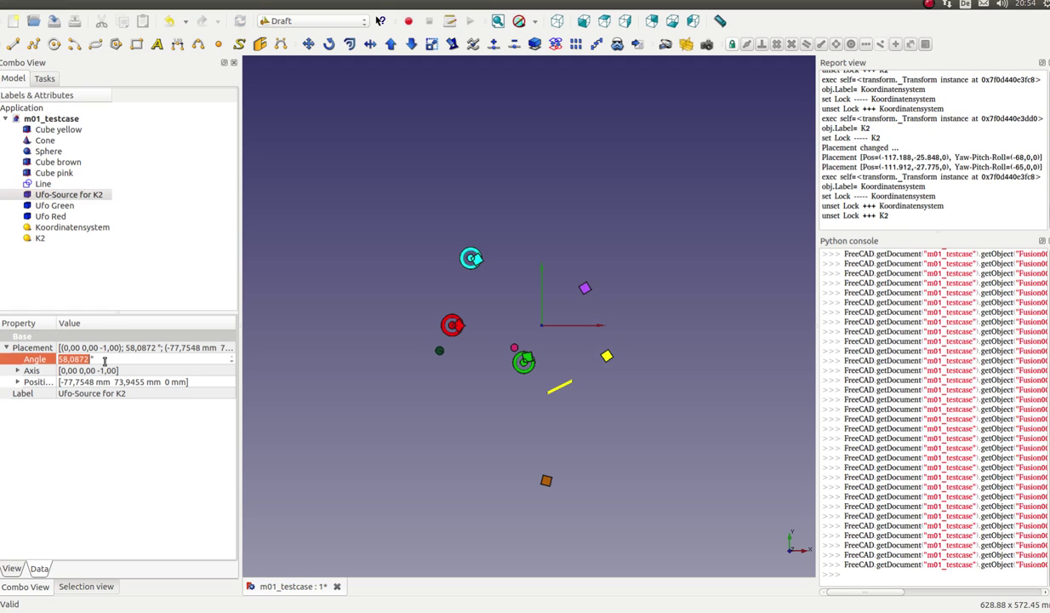
scroll(105, 361, down, 1)
scroll(105, 361, down, 1)
scroll(104, 361, down, 1)
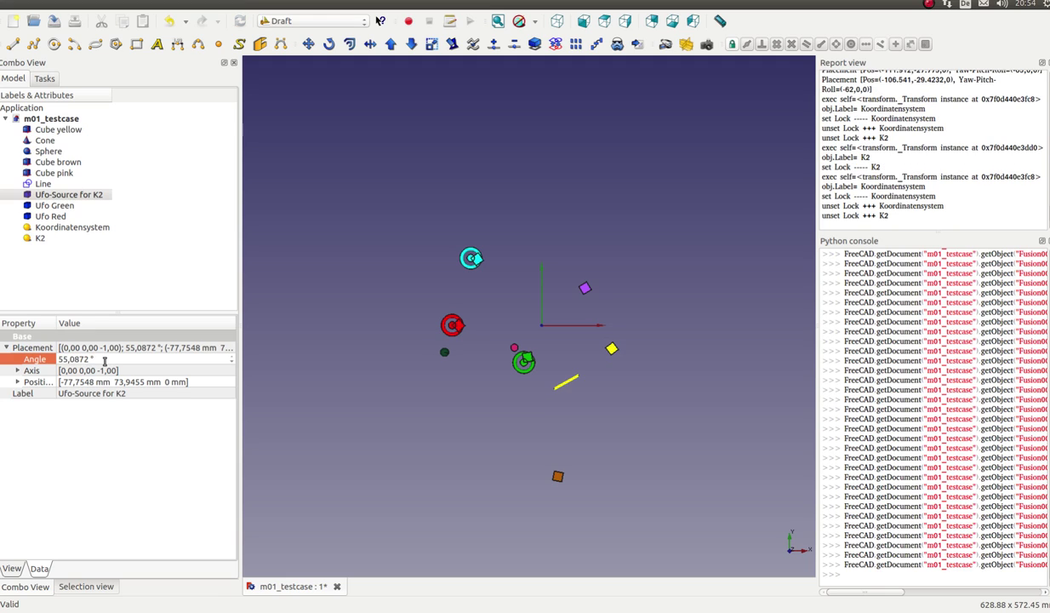
scroll(105, 361, down, 1)
scroll(105, 361, down, 1)
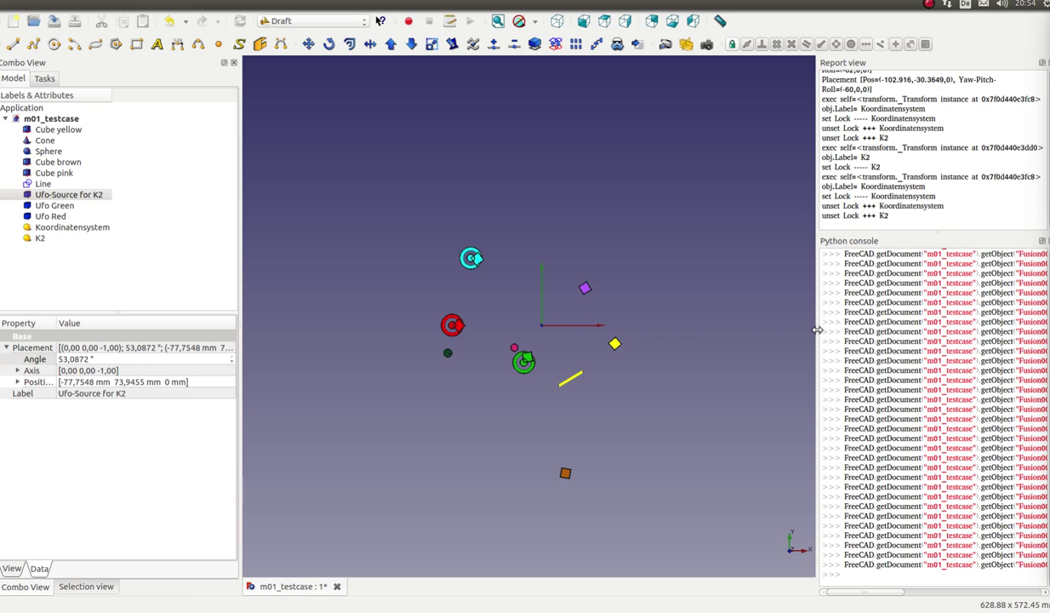
- Widen the Python console panel and clear its contents
drag(817, 323, 577, 324)
right_click(649, 389)
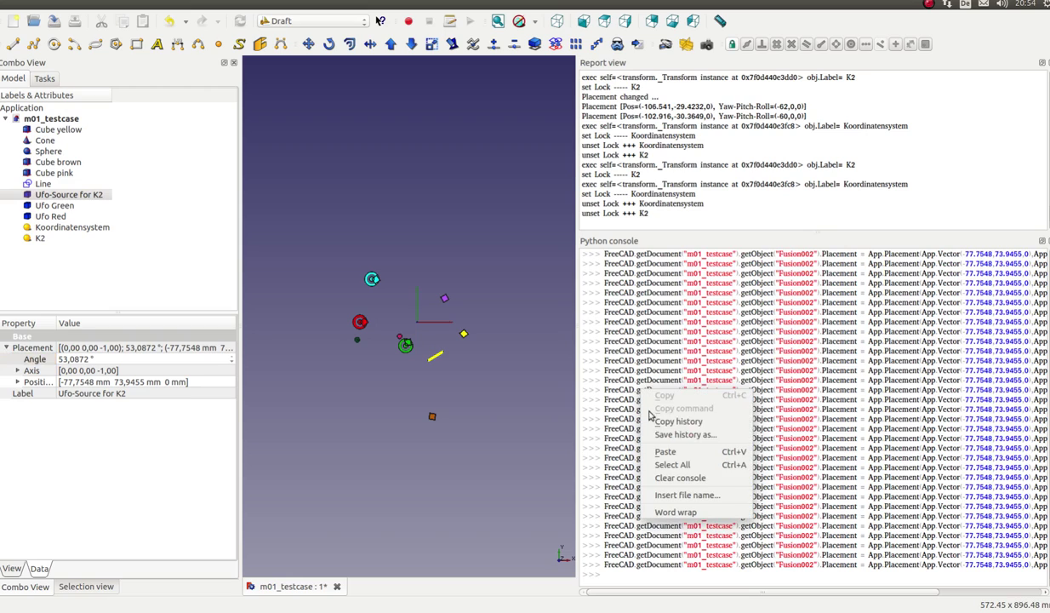
click(677, 477)
text(impo)
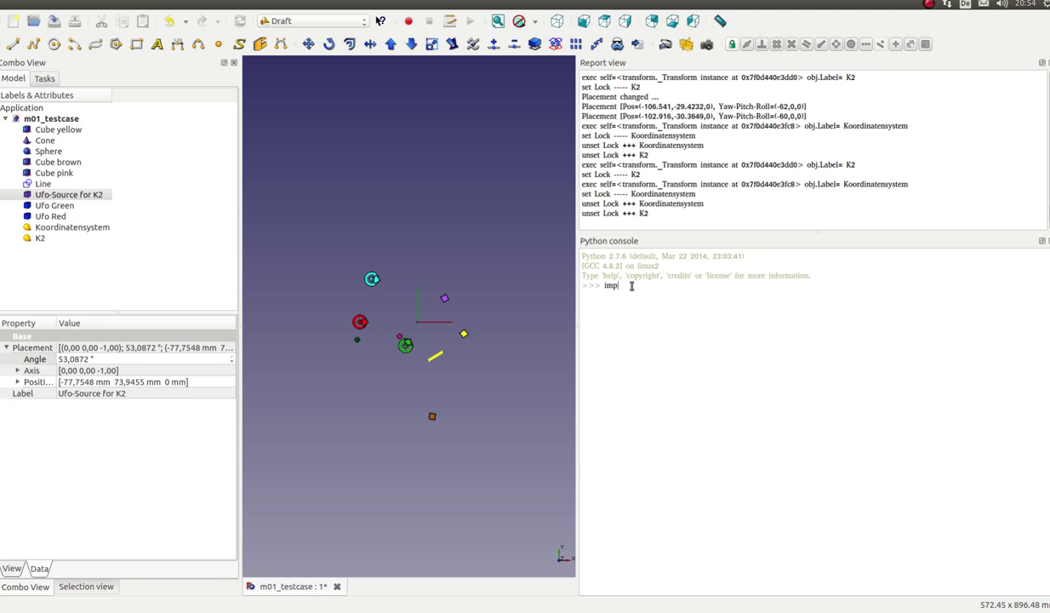
- Run 'import transform' and k3=transform.createTransform("K3") to create transform K3
text(rt)
text(.)
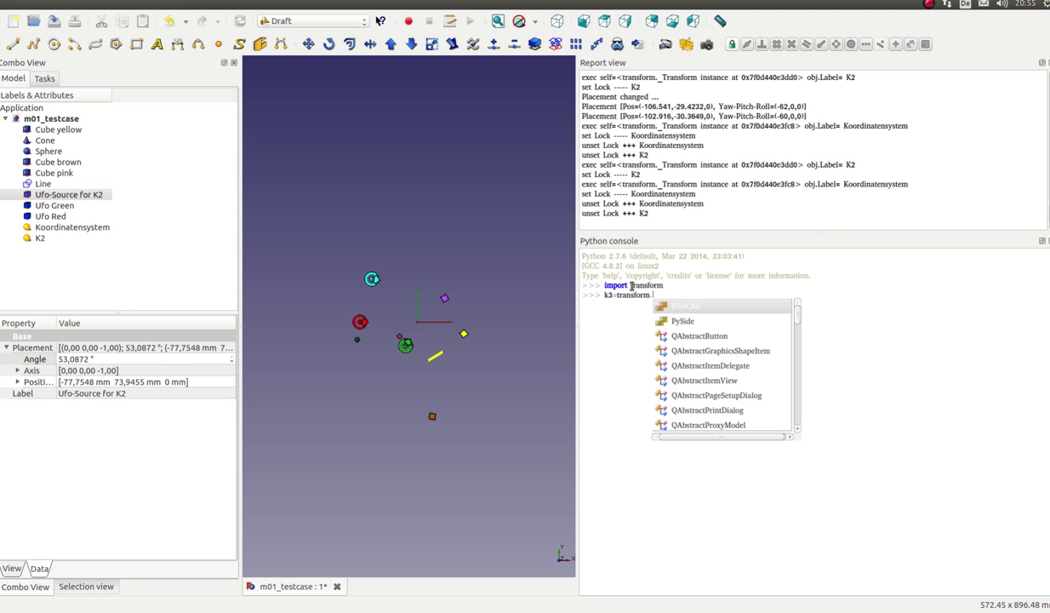
text(createTransform)
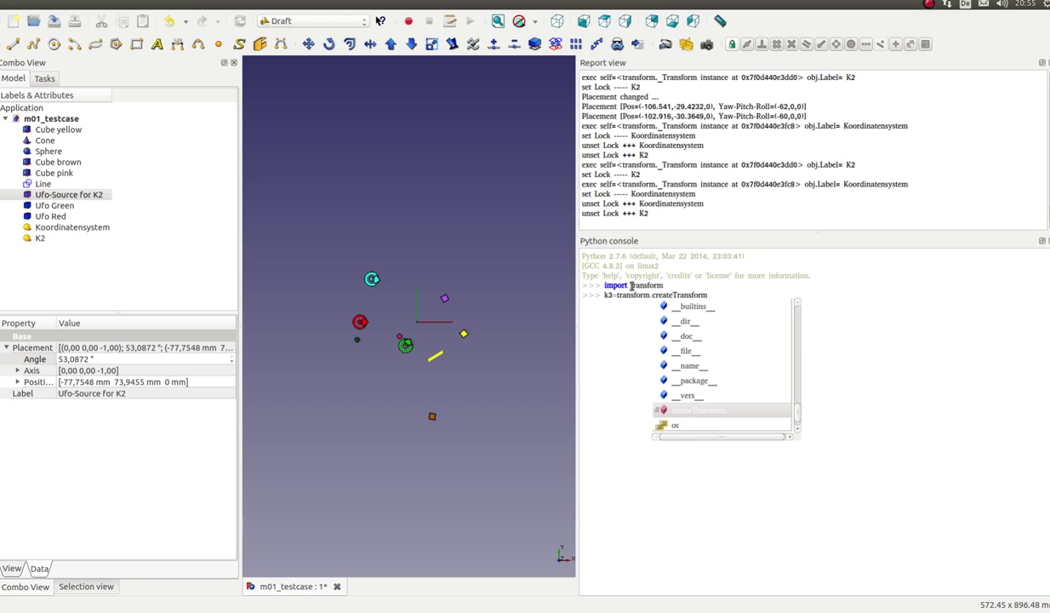
text(("K3)
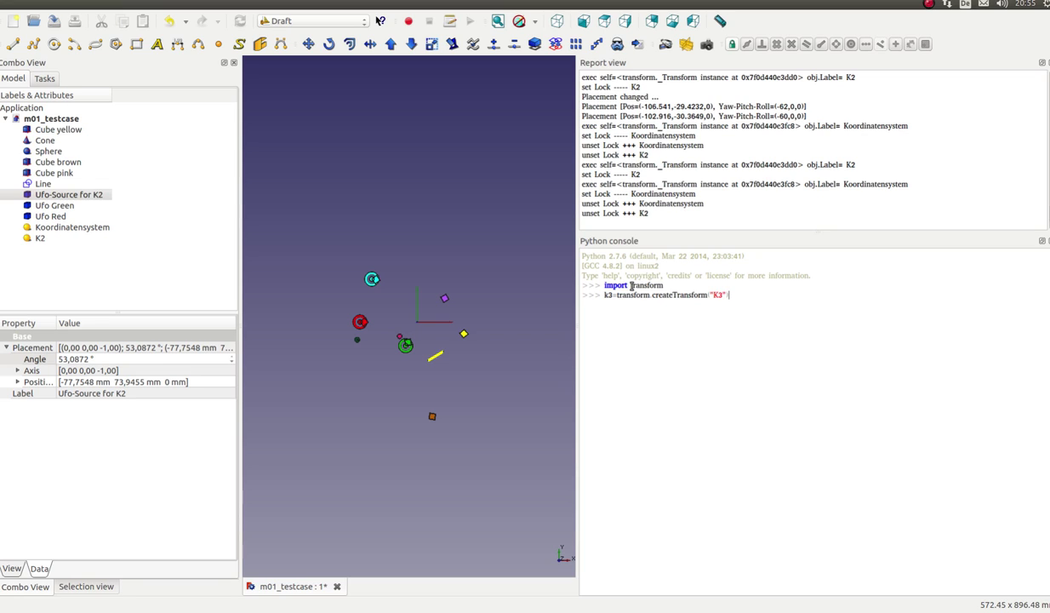
key(Return)
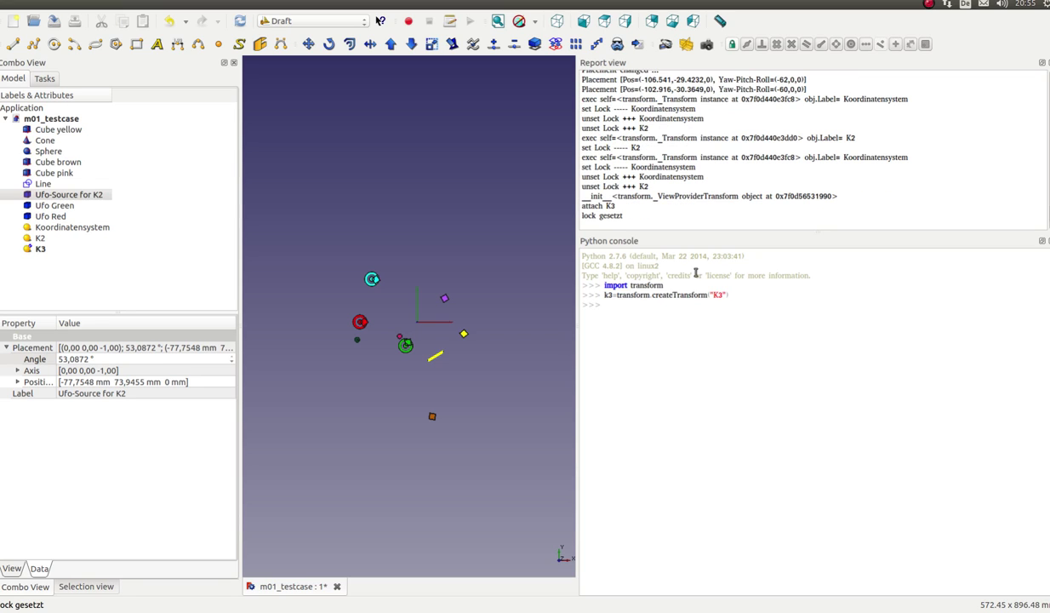
- Make Ufo Green the target of K3, then recompute the document
drag(576, 321, 806, 310)
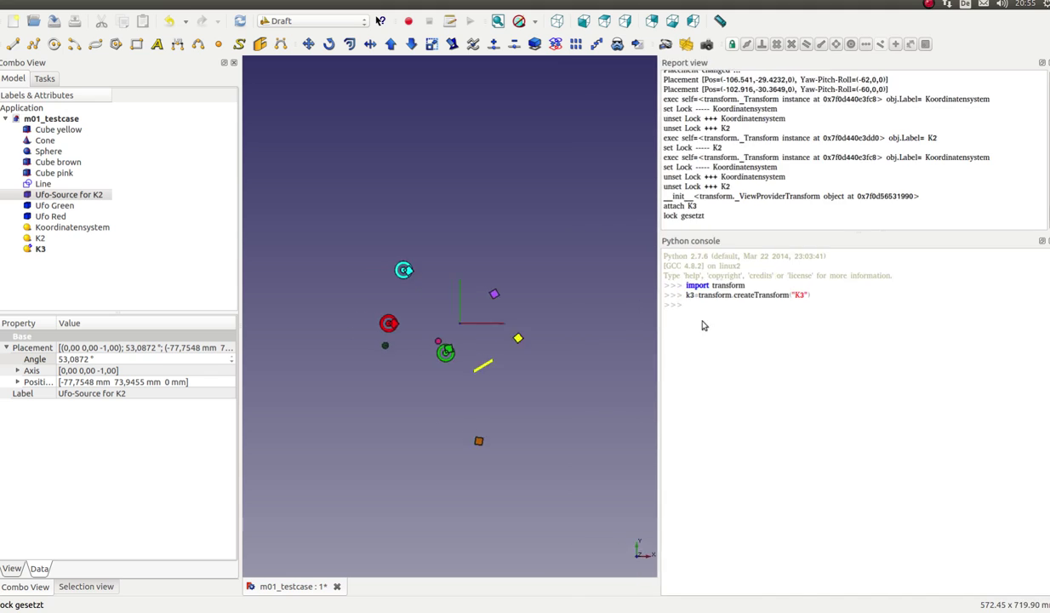
click(31, 249)
right_click(31, 250)
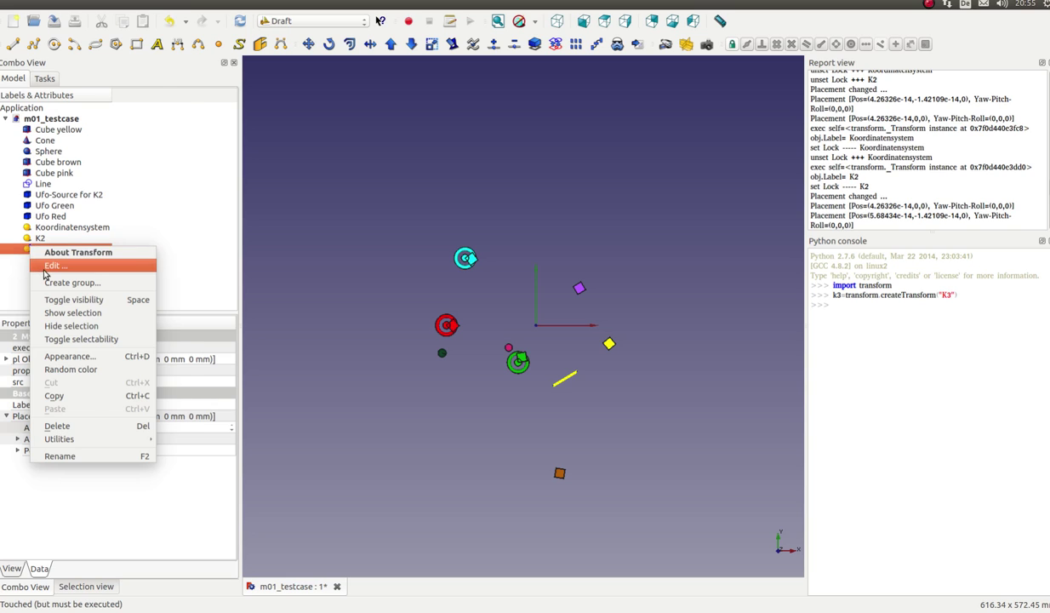
click(45, 268)
drag(74, 22, 295, 10)
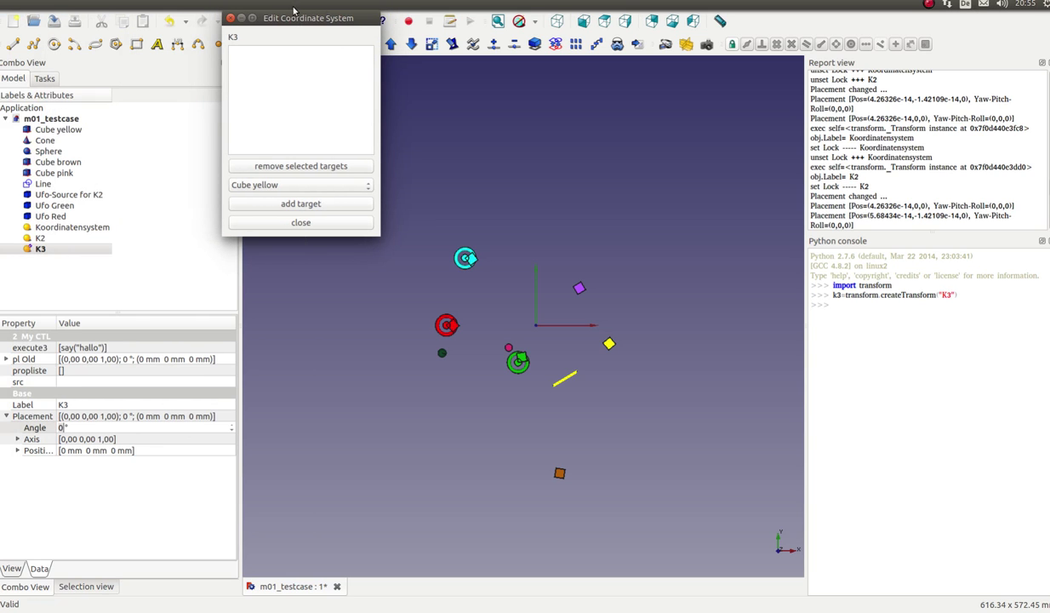
click(302, 184)
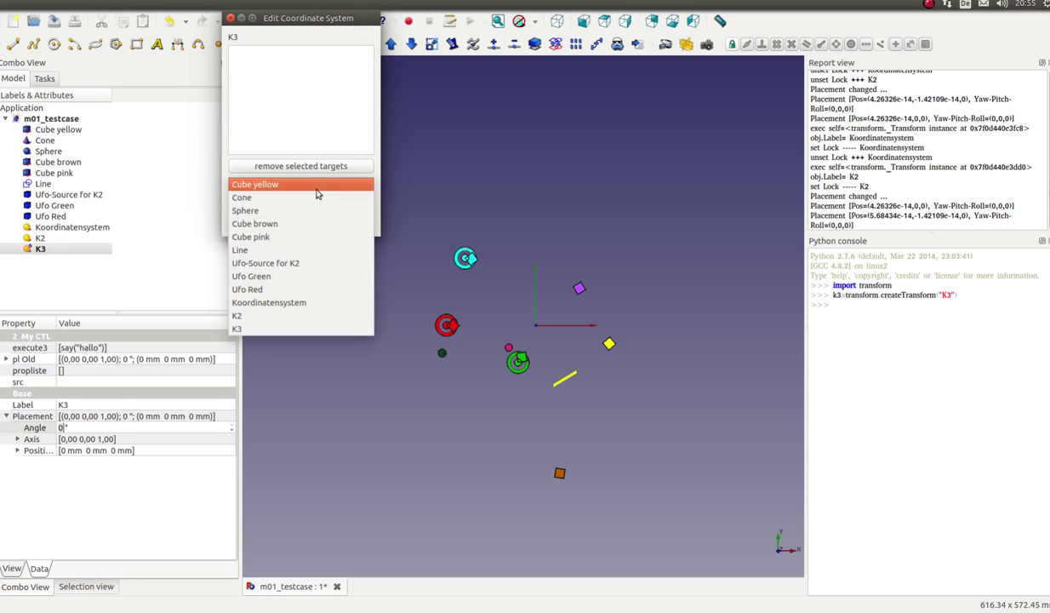
click(261, 278)
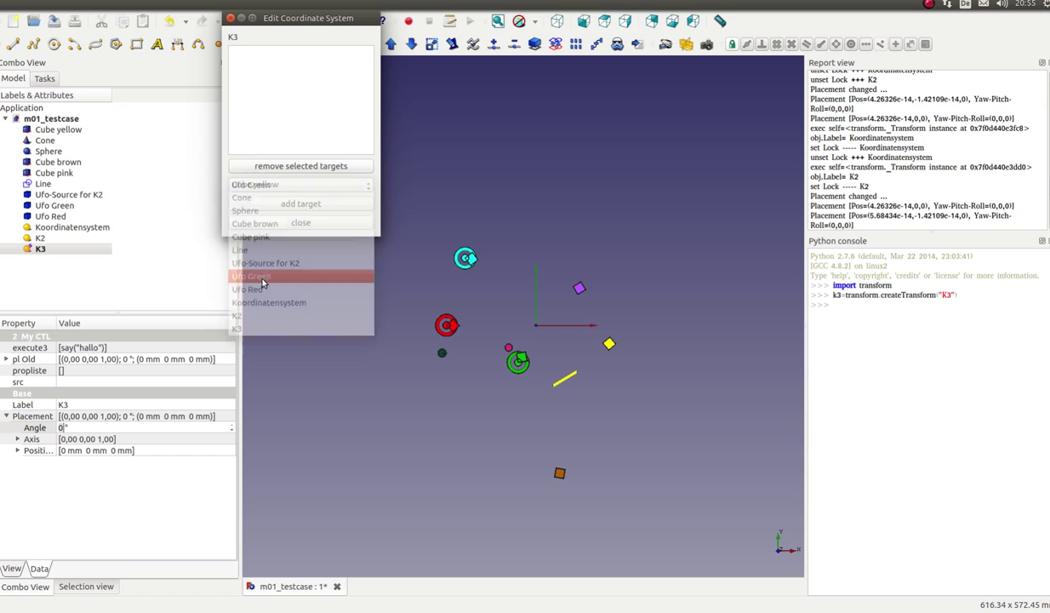
click(290, 209)
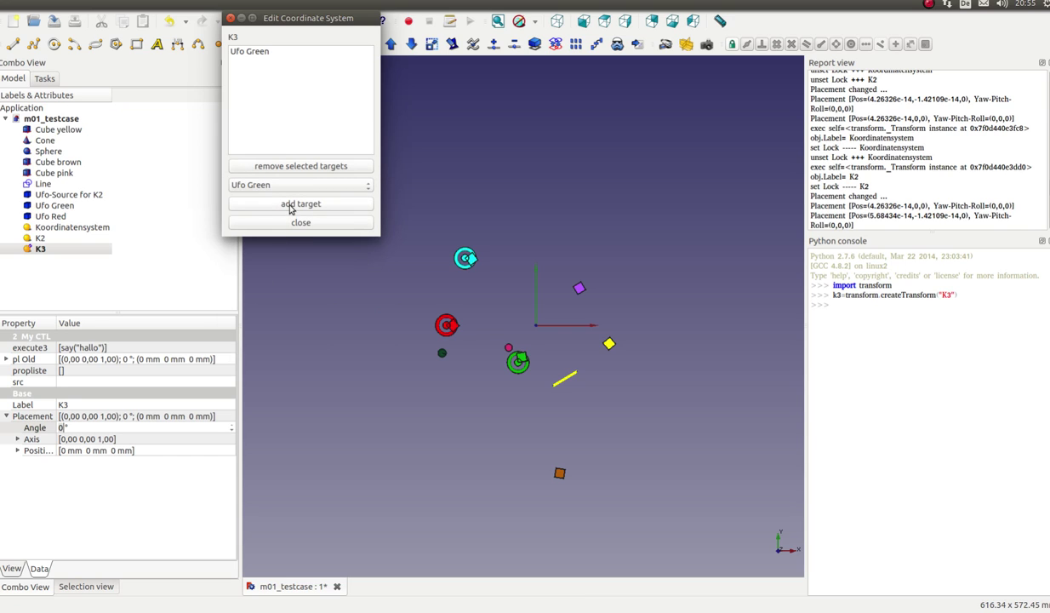
click(296, 223)
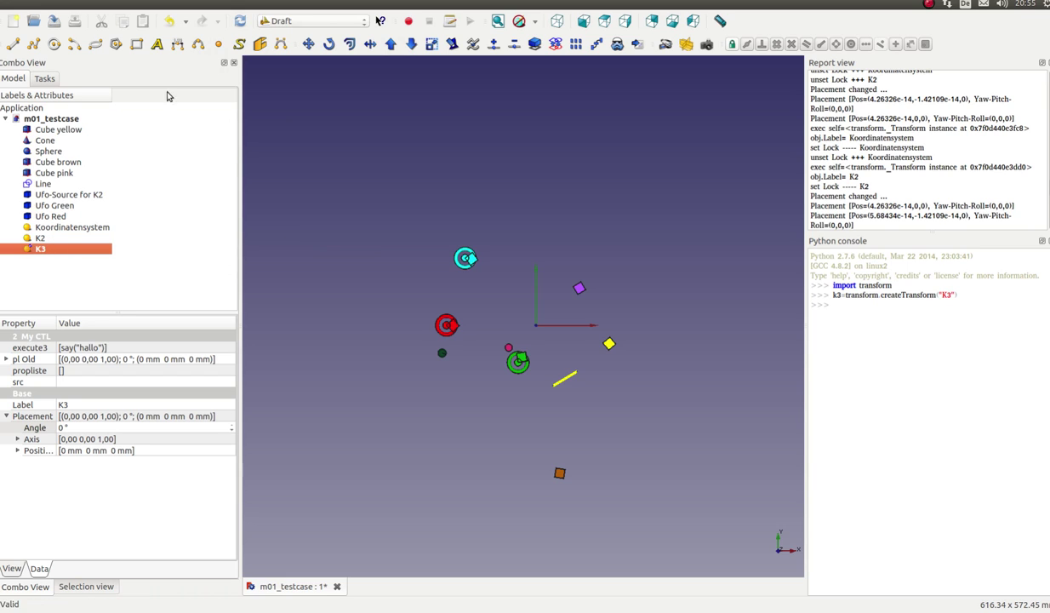
click(239, 23)
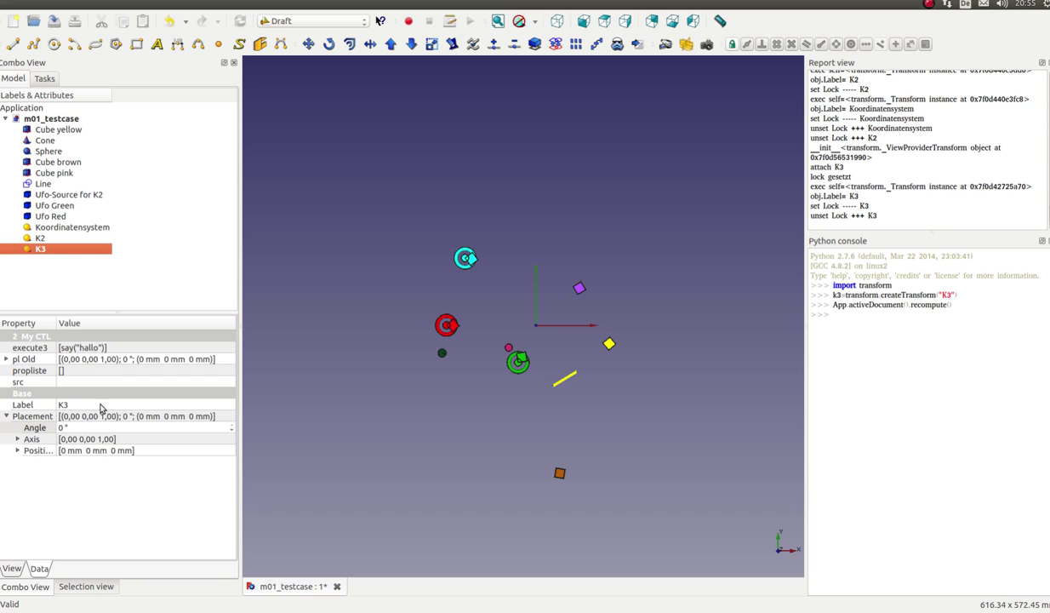
- Start lowering K3's placement angle, committing -1° and continuing downward
click(86, 427)
scroll(86, 428, down, 1)
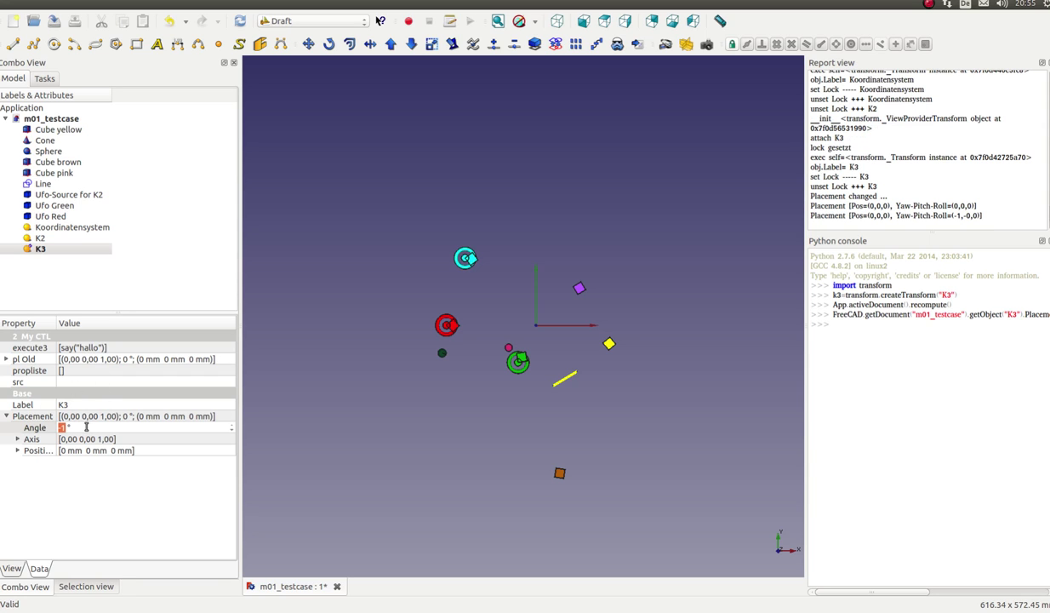
key(Return)
scroll(86, 427, down, 2)
scroll(86, 427, down, 3)
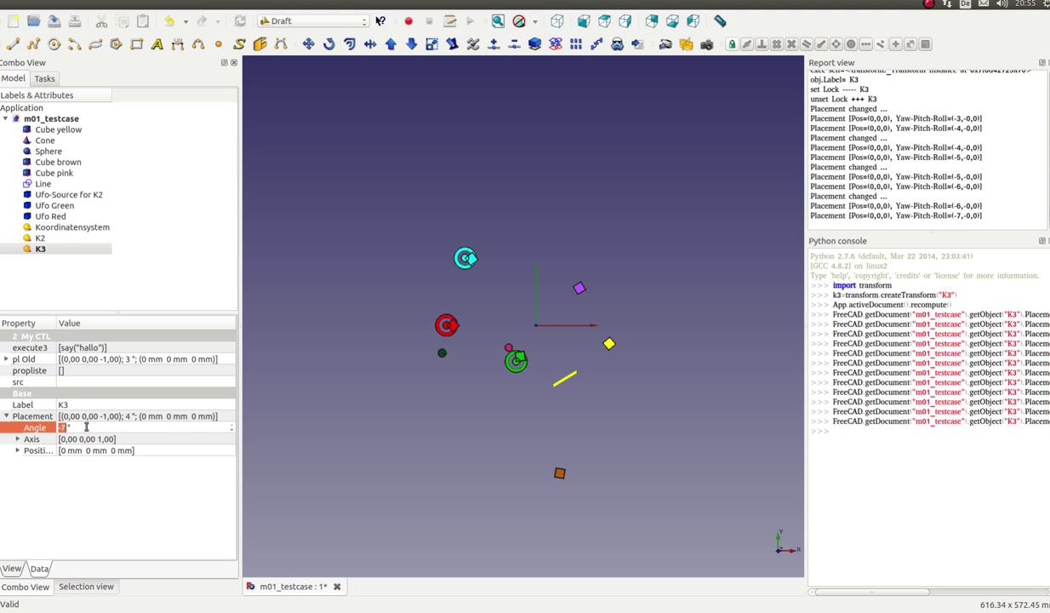
scroll(86, 427, down, 2)
scroll(86, 427, down, 4)
scroll(86, 427, down, 1)
scroll(86, 427, down, 1)
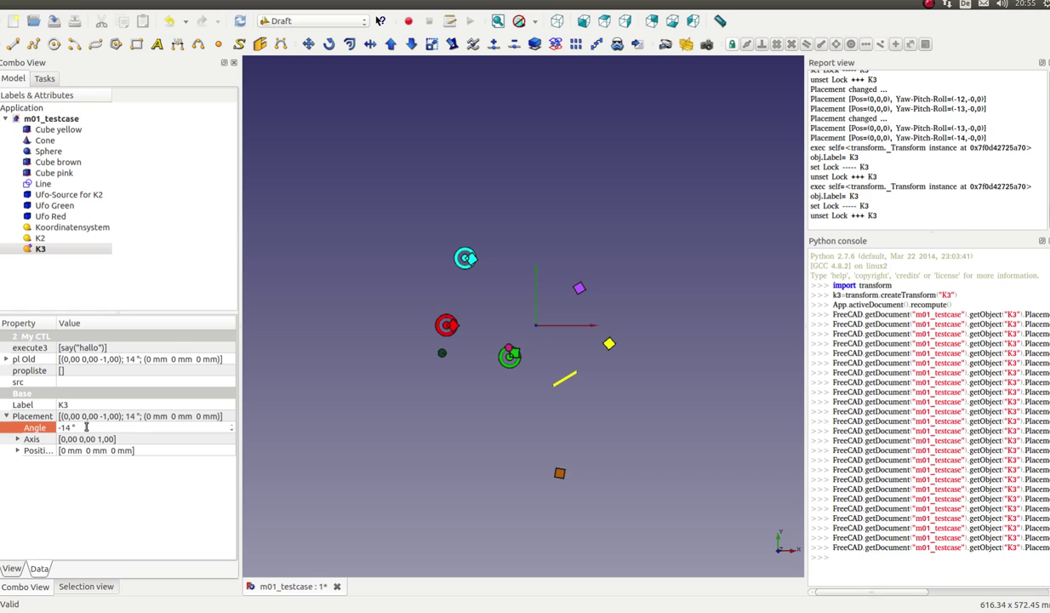
scroll(86, 427, down, 4)
scroll(86, 427, down, 2)
scroll(86, 427, down, 3)
scroll(86, 427, down, 4)
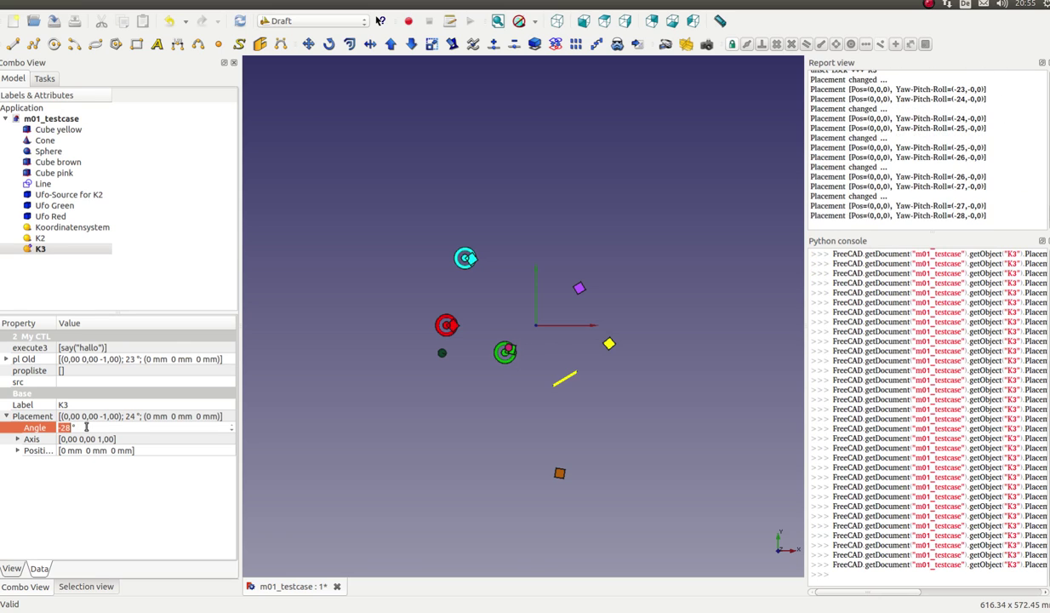
scroll(86, 427, down, 3)
scroll(86, 427, down, 3)
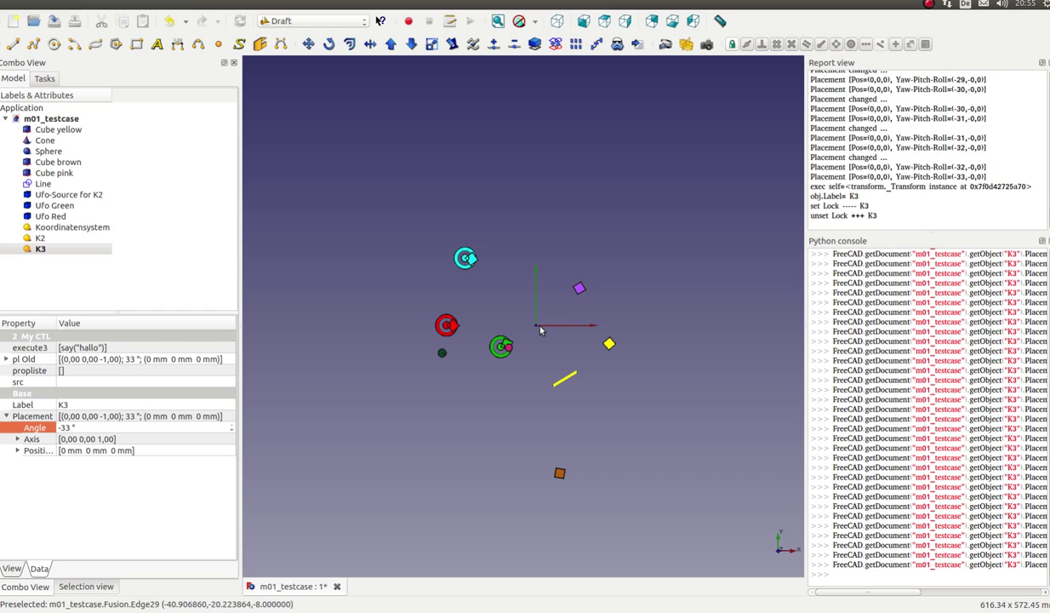
- Continue lowering K3's placement angle until it reaches -67°
scroll(133, 430, down, 3)
scroll(133, 430, down, 3)
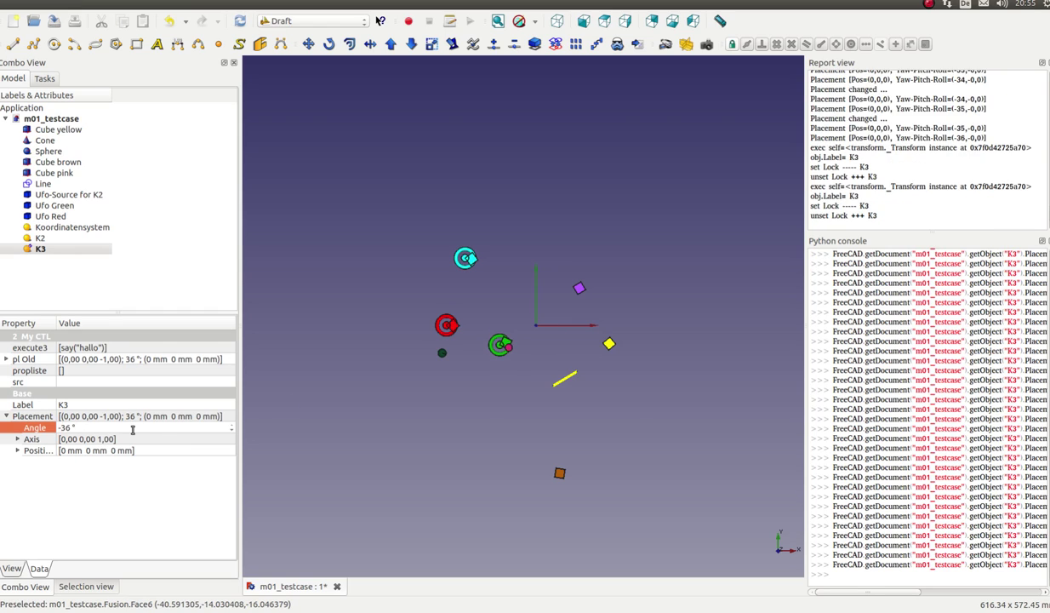
scroll(133, 430, down, 2)
scroll(132, 430, down, 3)
scroll(133, 430, down, 3)
scroll(133, 429, down, 3)
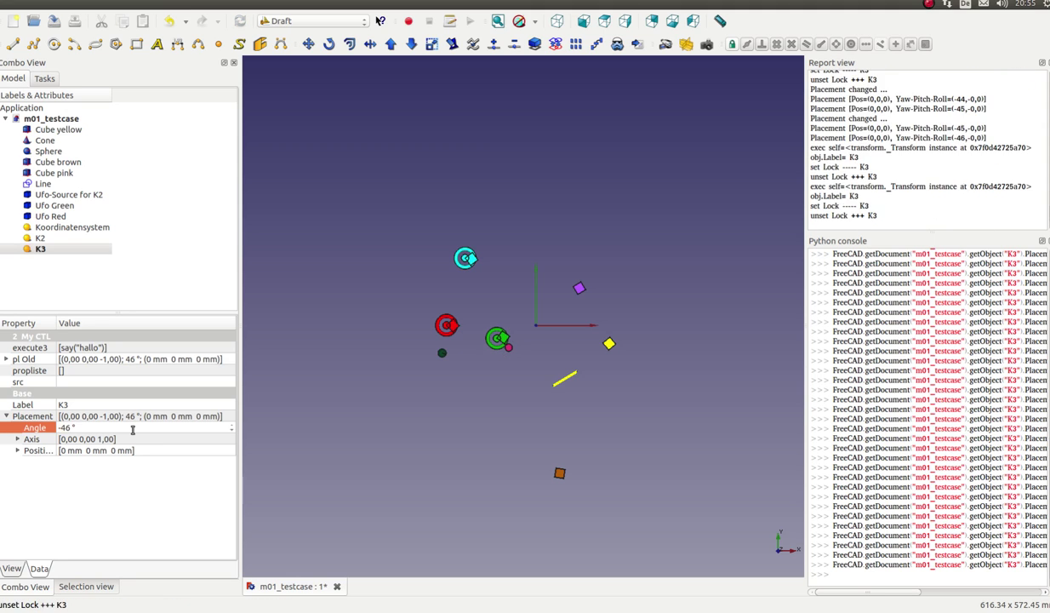
scroll(133, 430, down, 3)
scroll(132, 430, down, 4)
scroll(133, 430, down, 4)
scroll(133, 429, down, 3)
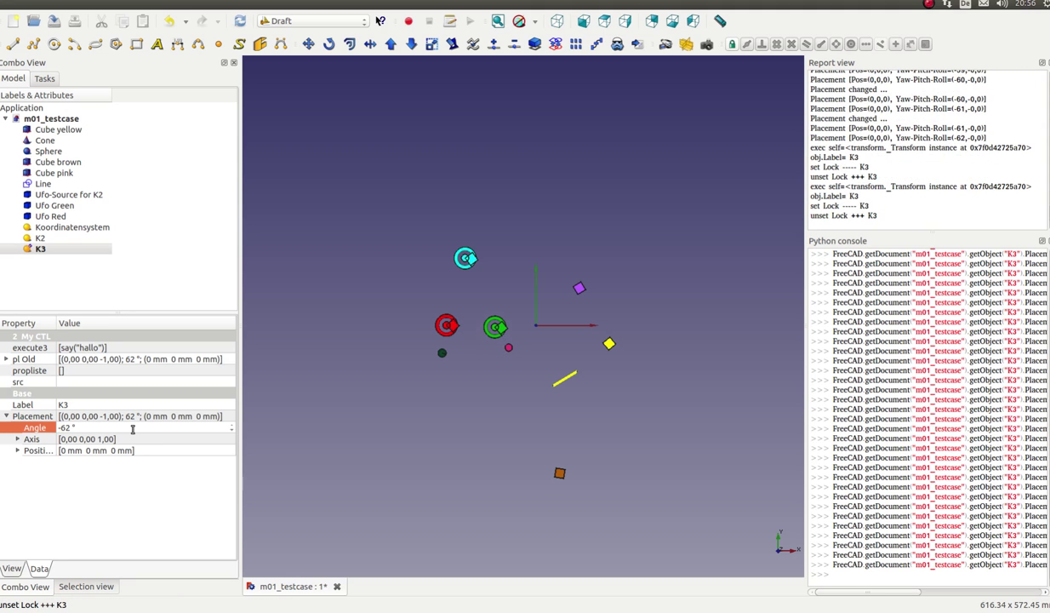
scroll(133, 430, down, 3)
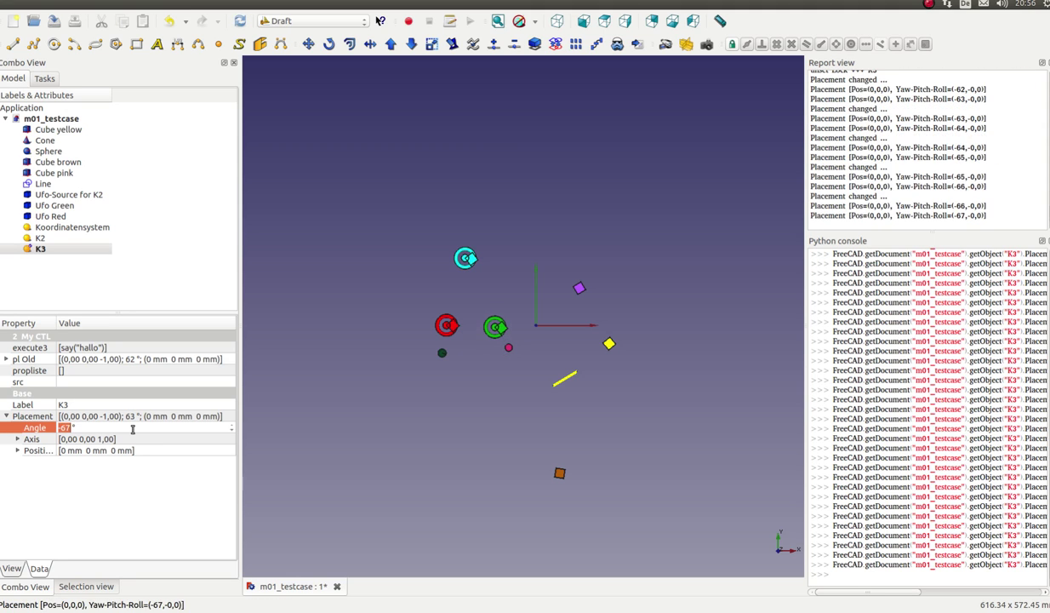
- Display the document's dependency graph via Tools > Dependency graph
click(79, 3)
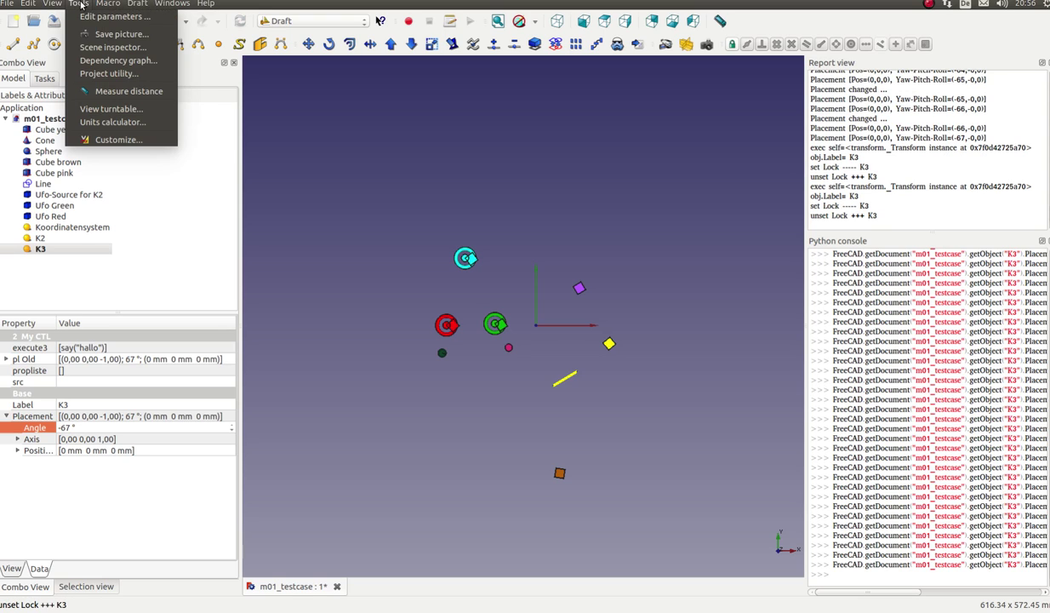
click(95, 62)
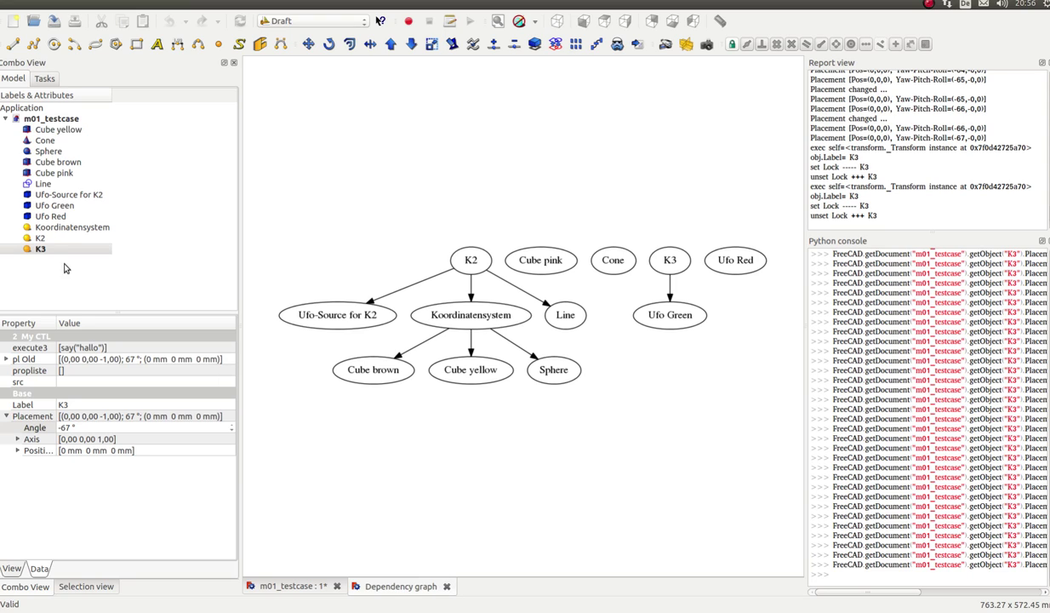
- Add K3 as a target of the Koordinatensystem transform
click(61, 229)
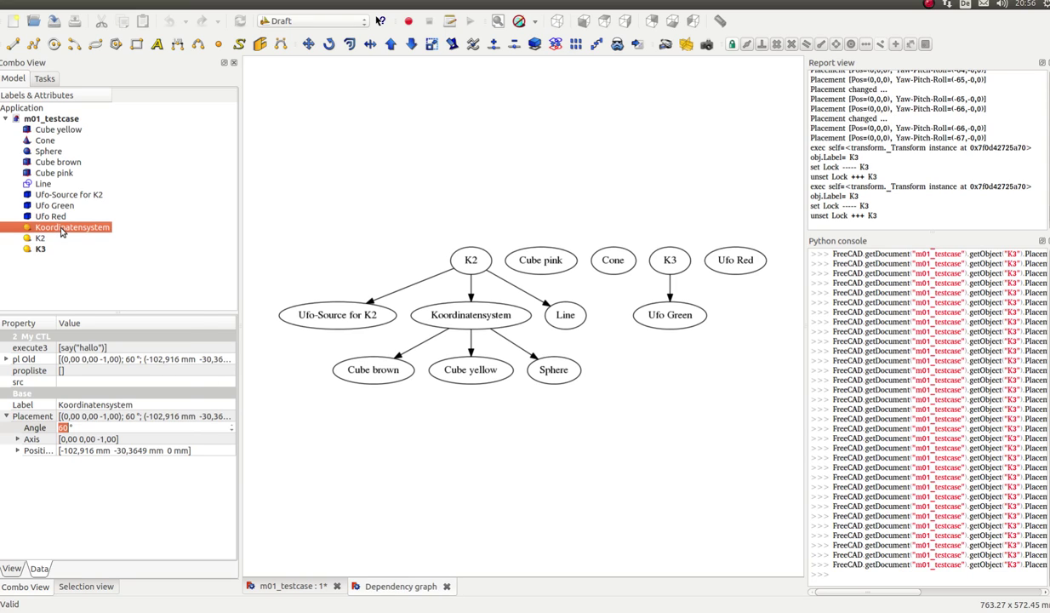
right_click(61, 224)
click(93, 247)
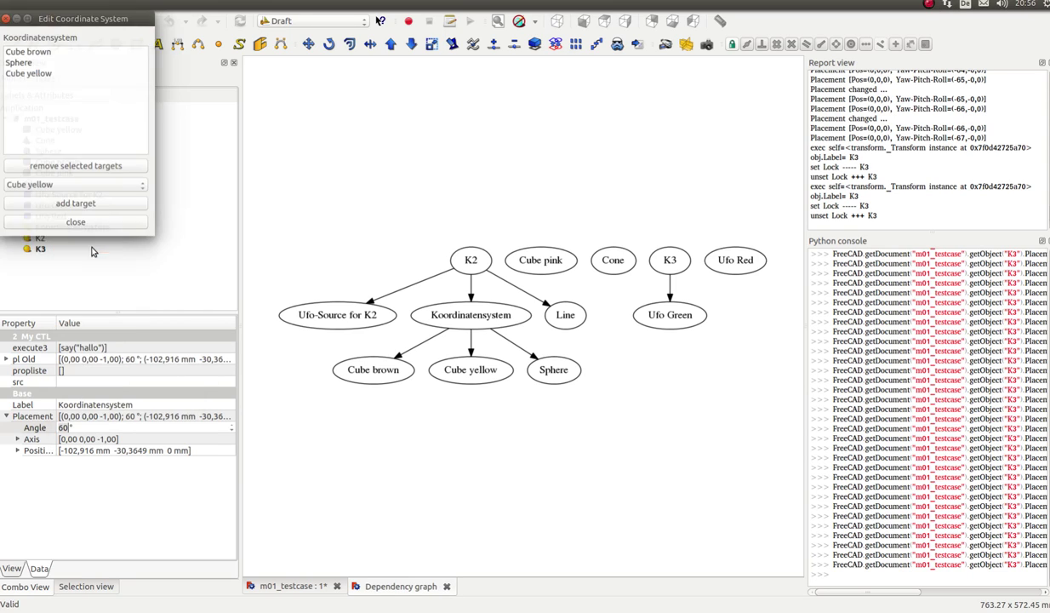
click(76, 184)
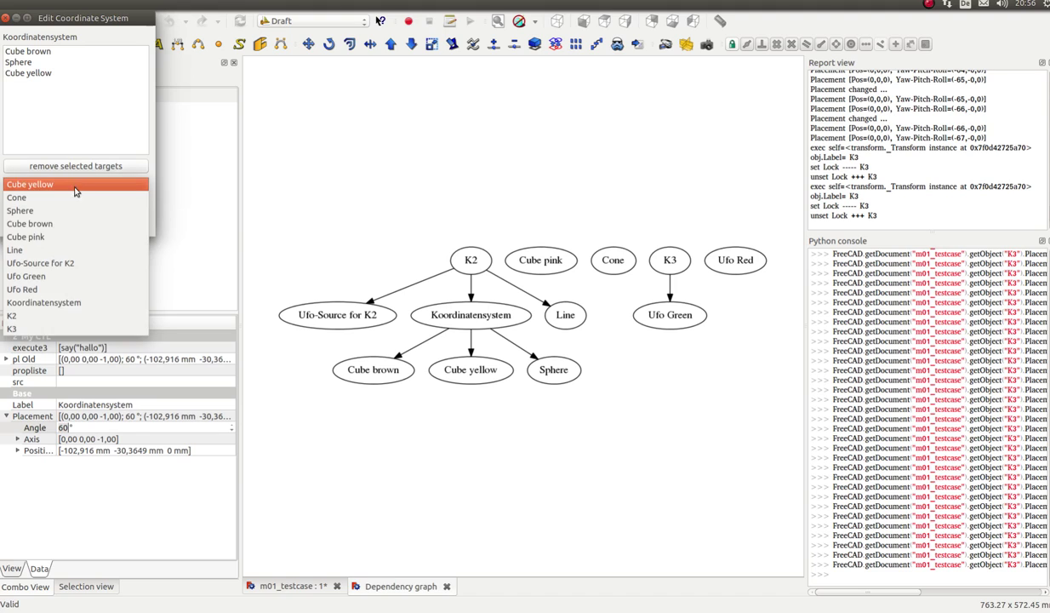
click(30, 329)
click(63, 204)
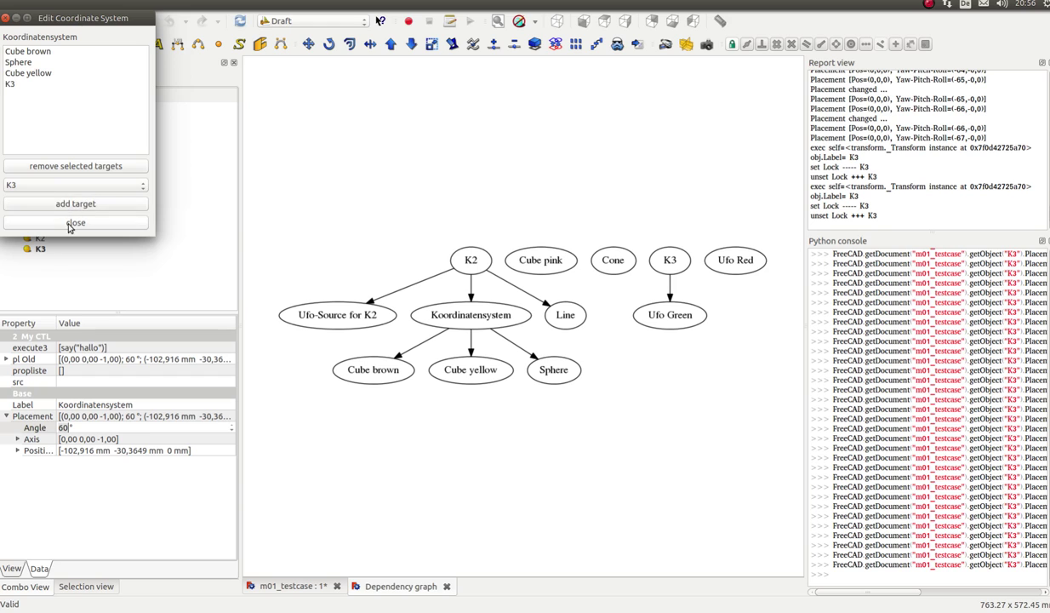
click(71, 224)
- Regenerate the dependency graph to confirm the link, then close the graph tabs
click(75, 4)
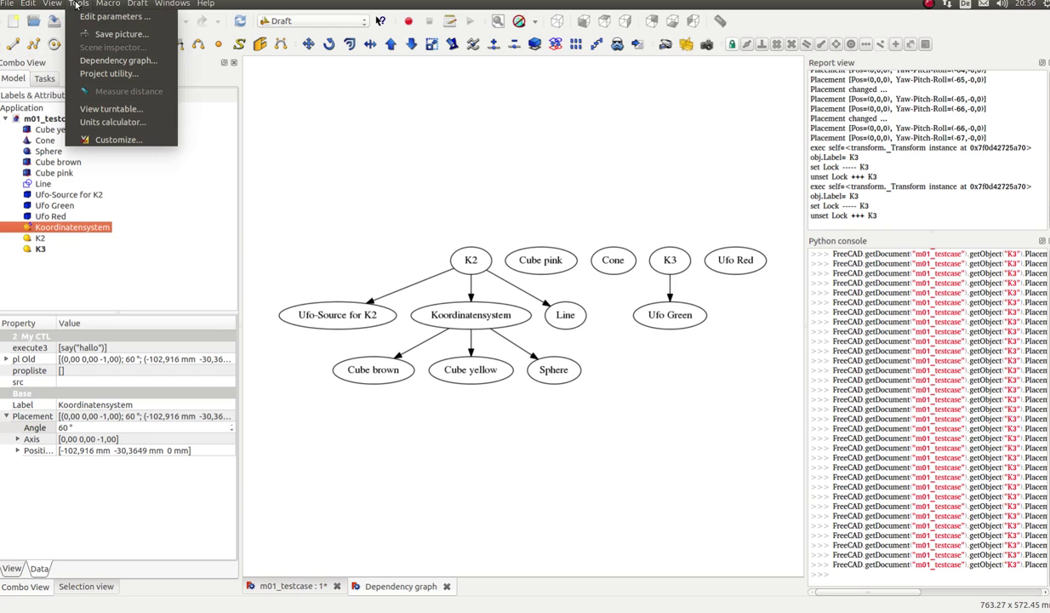
click(93, 65)
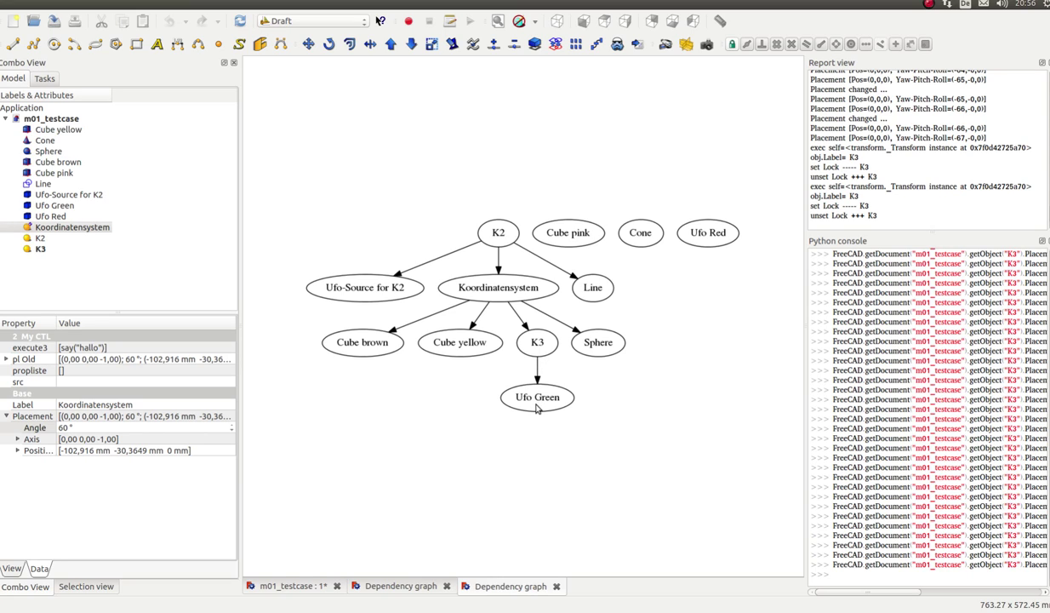
click(446, 586)
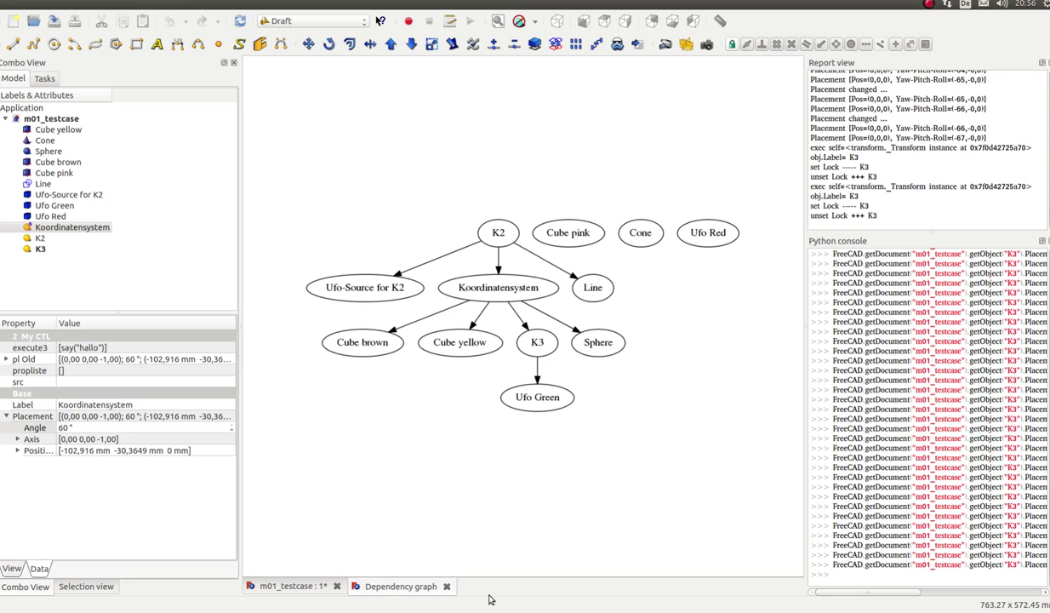
click(446, 586)
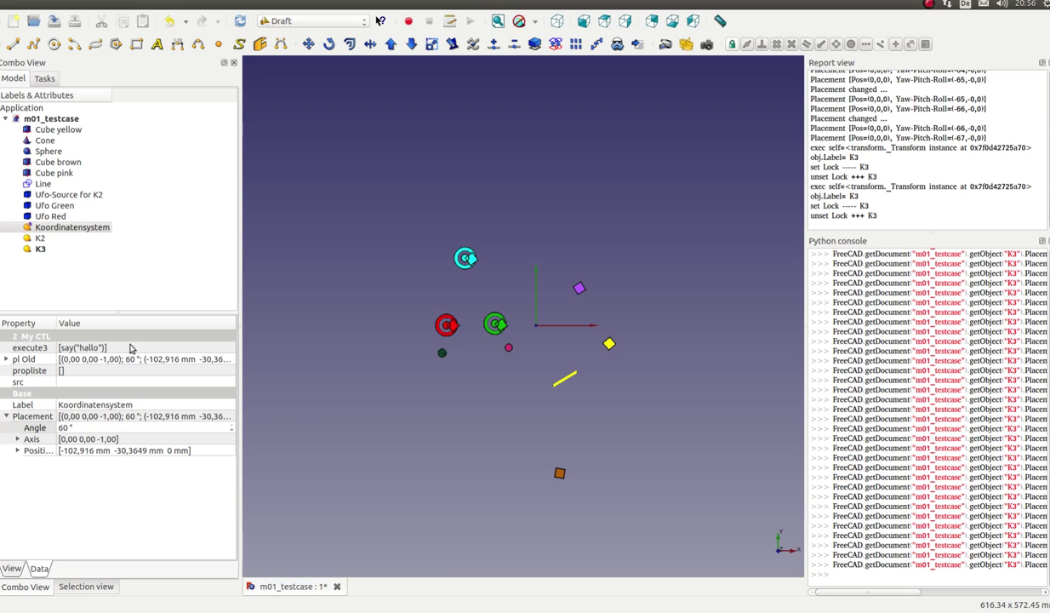
- Lower Koordinatensystem's placement angle from 60° down to 48° with arrow keys
click(52, 228)
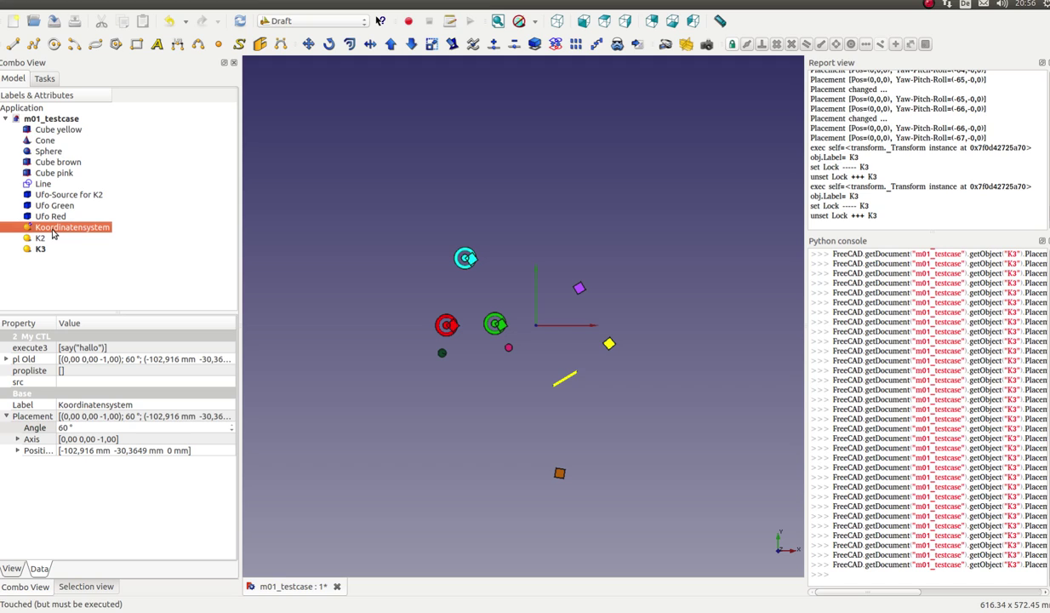
click(107, 426)
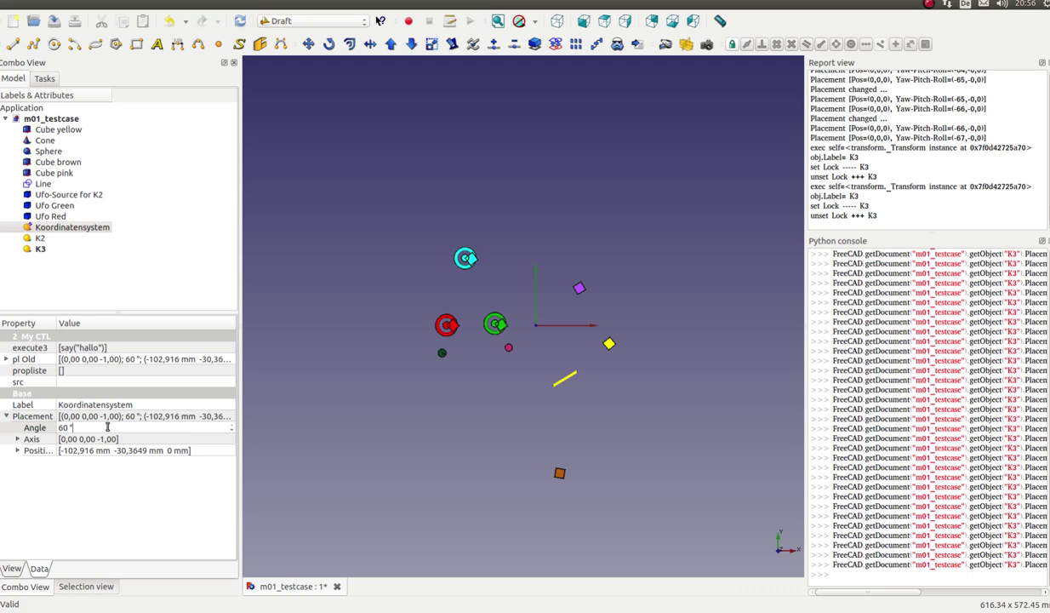
key(Down)
key(Down)
key(Down)
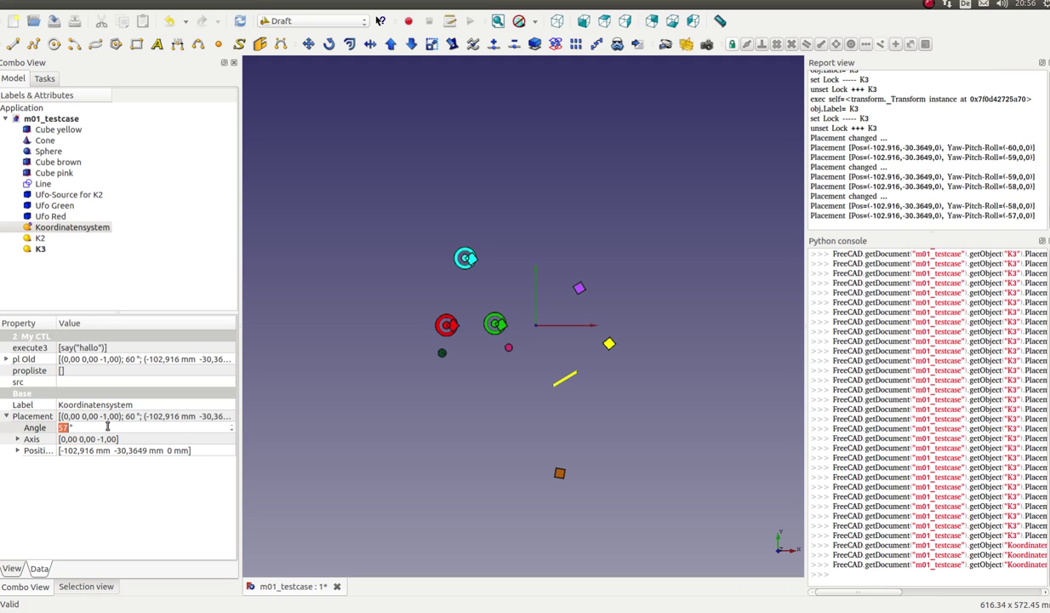
key(Down)
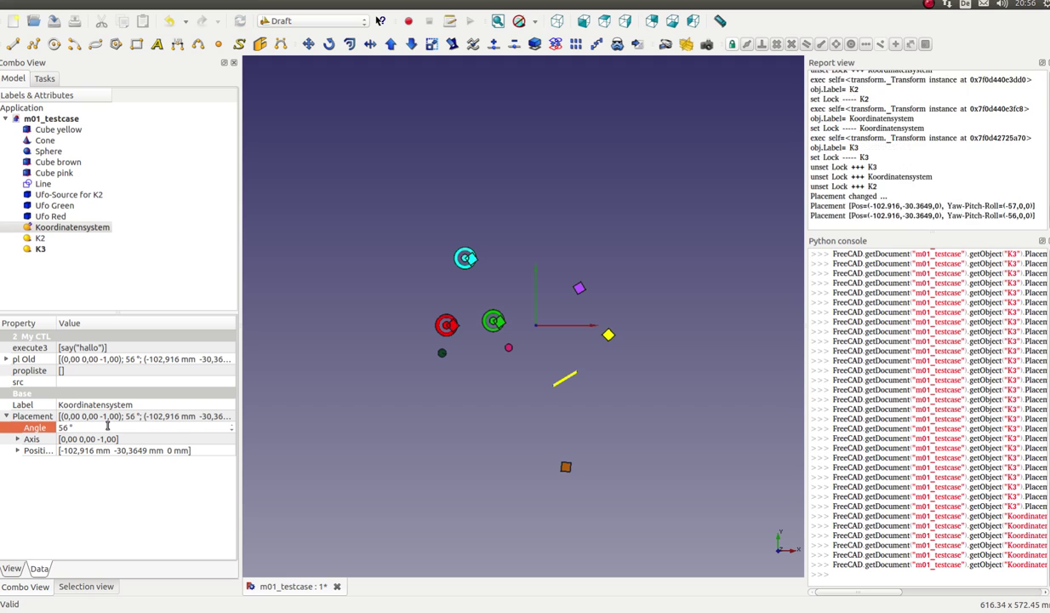
key(Down)
key(Down)
key(Down)
key(Down)
key(Down)
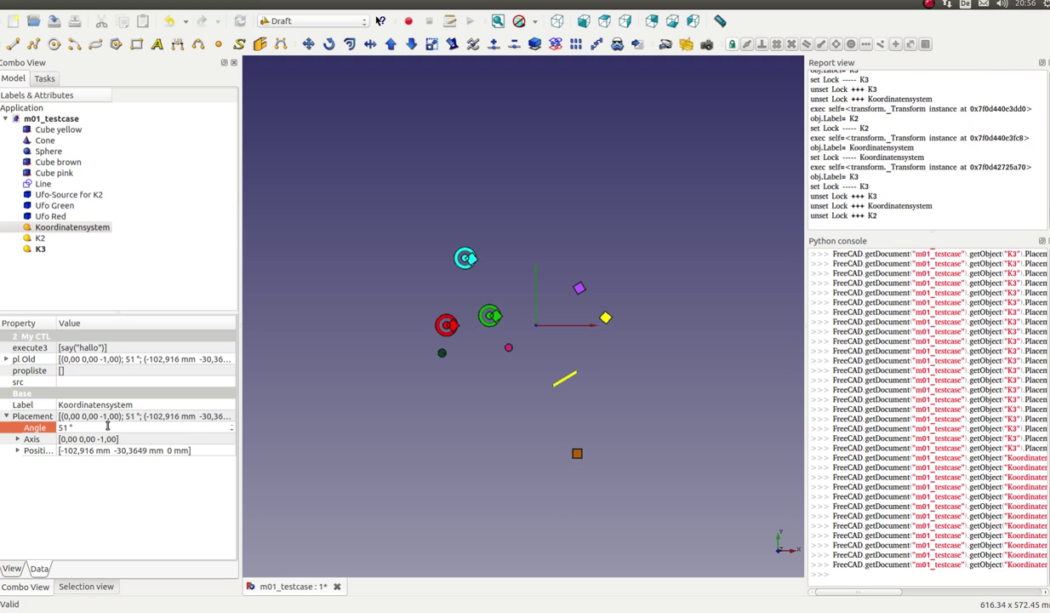
key(Down)
key(Down)
key(Down)
key(Down)
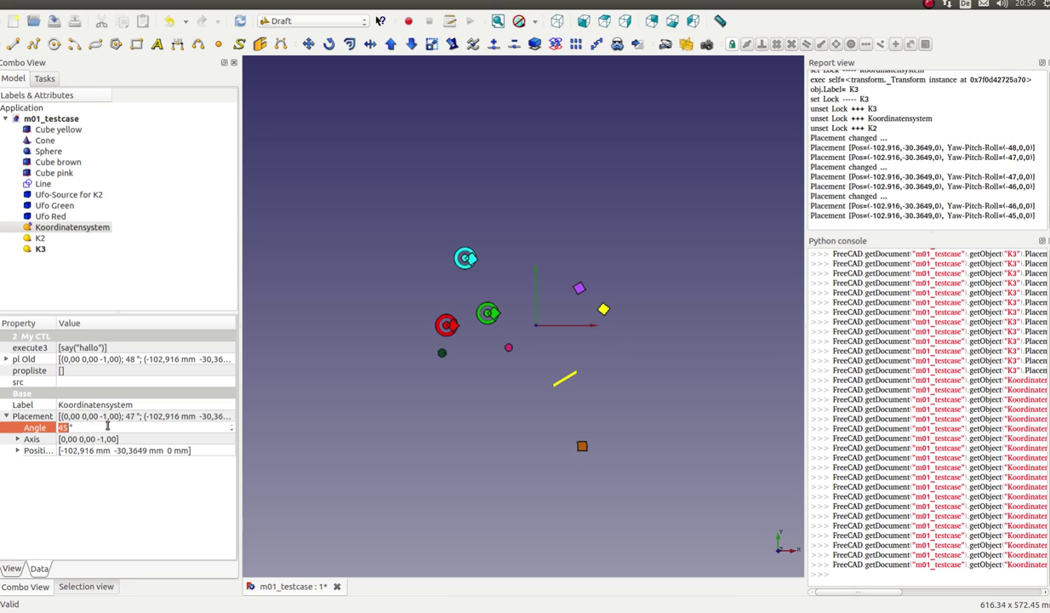
key(Down)
key(Down)
key(Down)
- Bring Koordinatensystem to 43°, then lower K3's angle to 40°
key(Down)
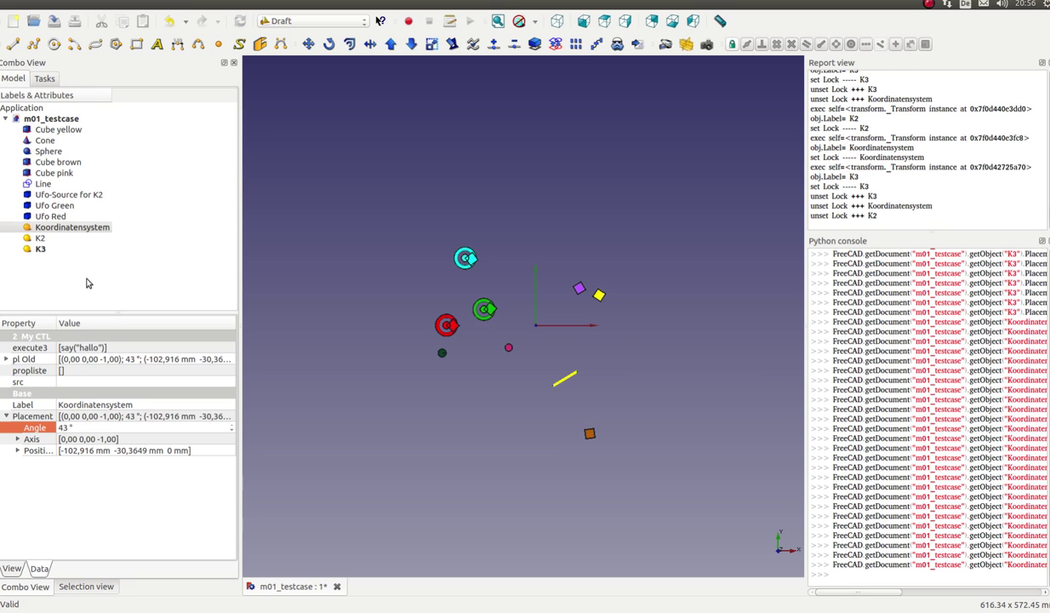
click(55, 247)
key(Down)
key(Down)
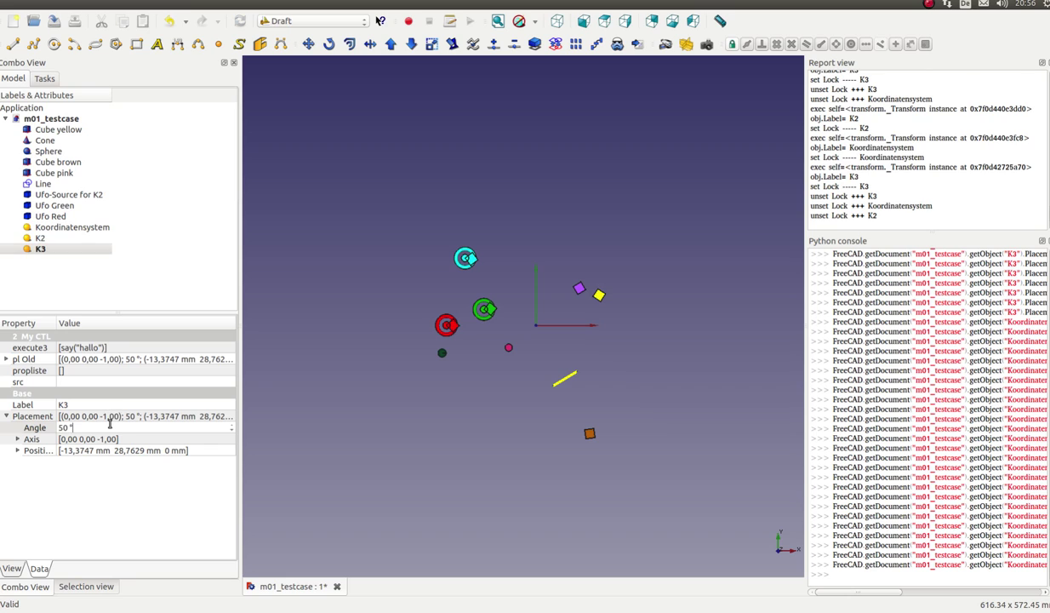
key(Down)
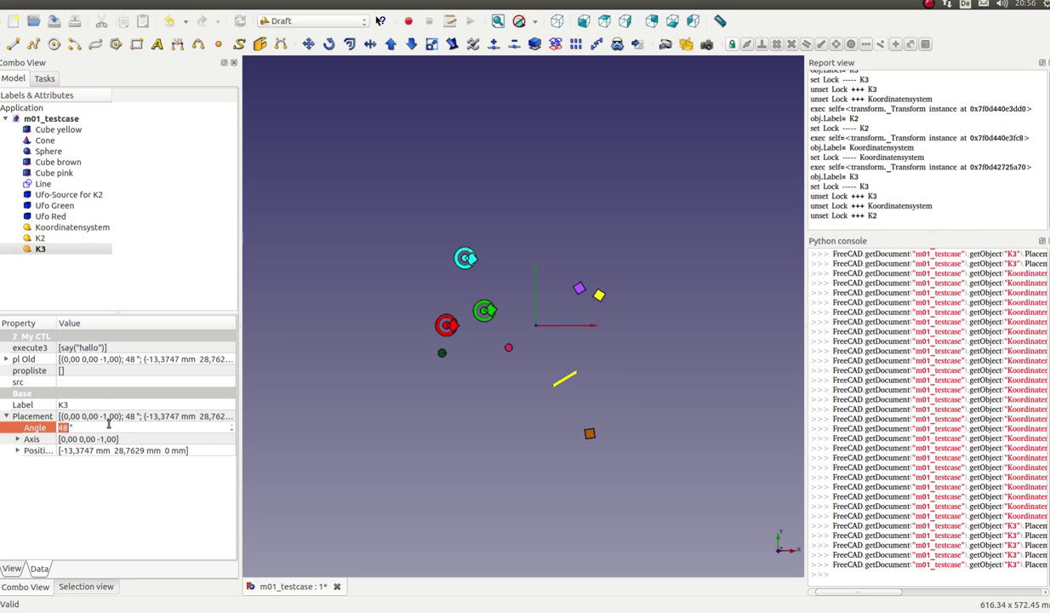
key(Down)
key(Down)
key(Down)
key(Down)
key(Down)
key(Down)
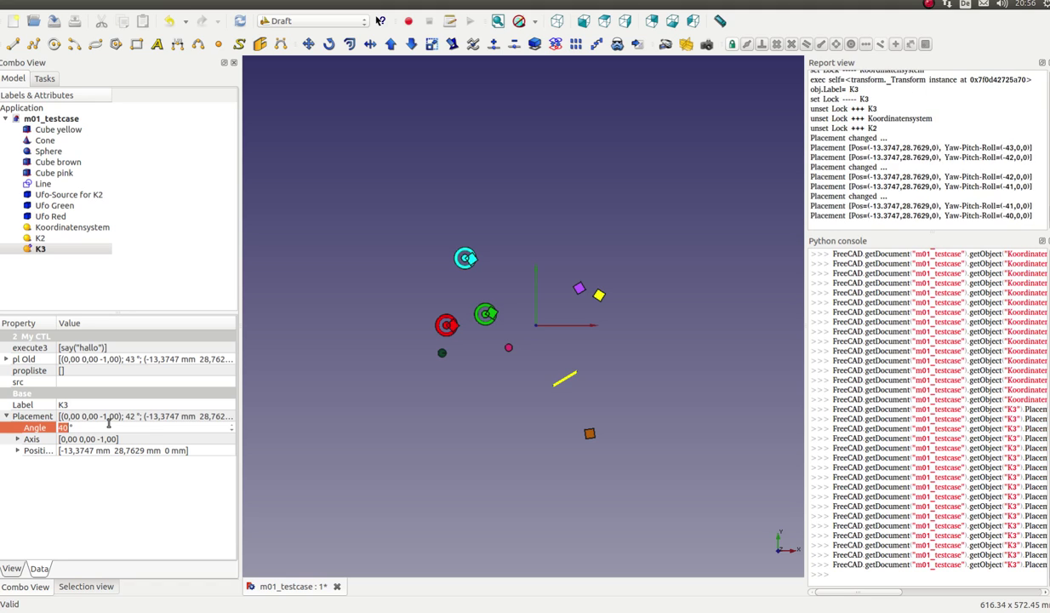
key(Down)
- Step Ufo-Source for K2's angle down to 41,0872°, then get a fresh Python console prompt
click(75, 197)
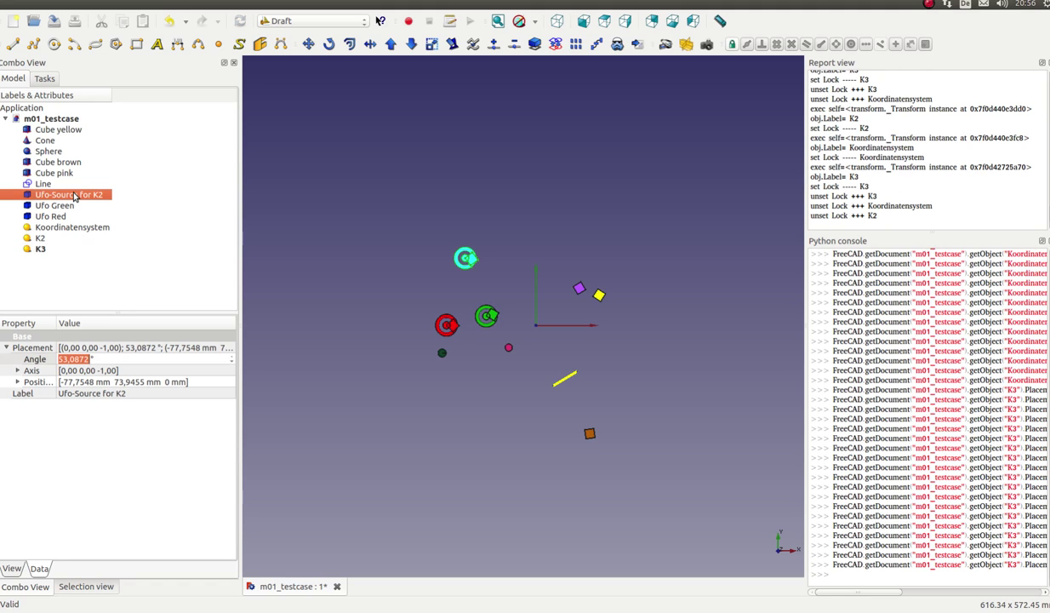
click(124, 359)
key(Down)
key(Down)
key(Down)
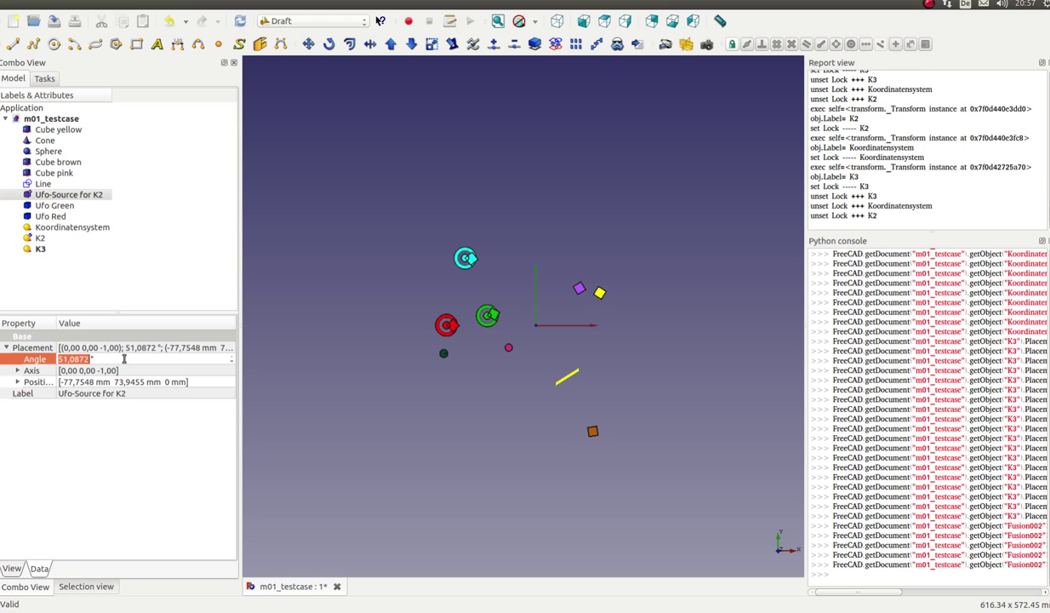
key(Down)
key(Down)
key(Down)
key(Down)
key(Down)
key(Down)
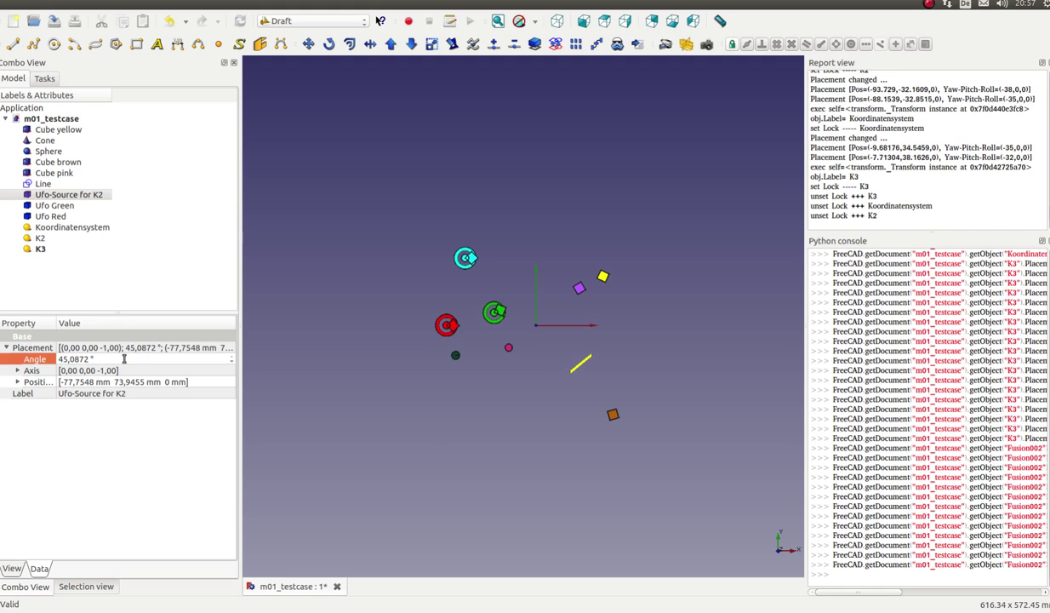
key(Down)
key(Down)
key(Down)
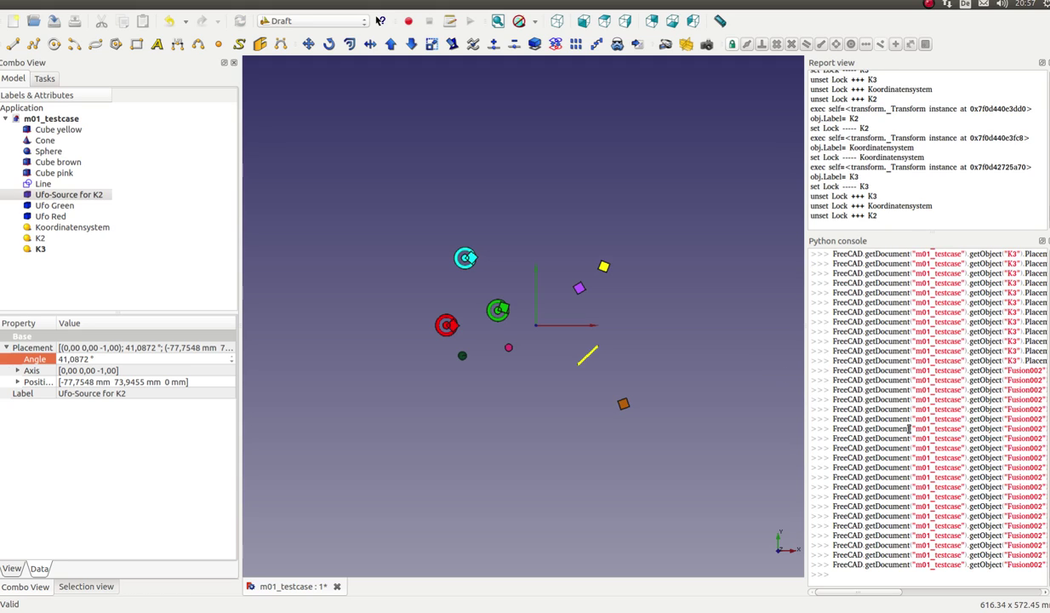
click(864, 507)
key(Return)
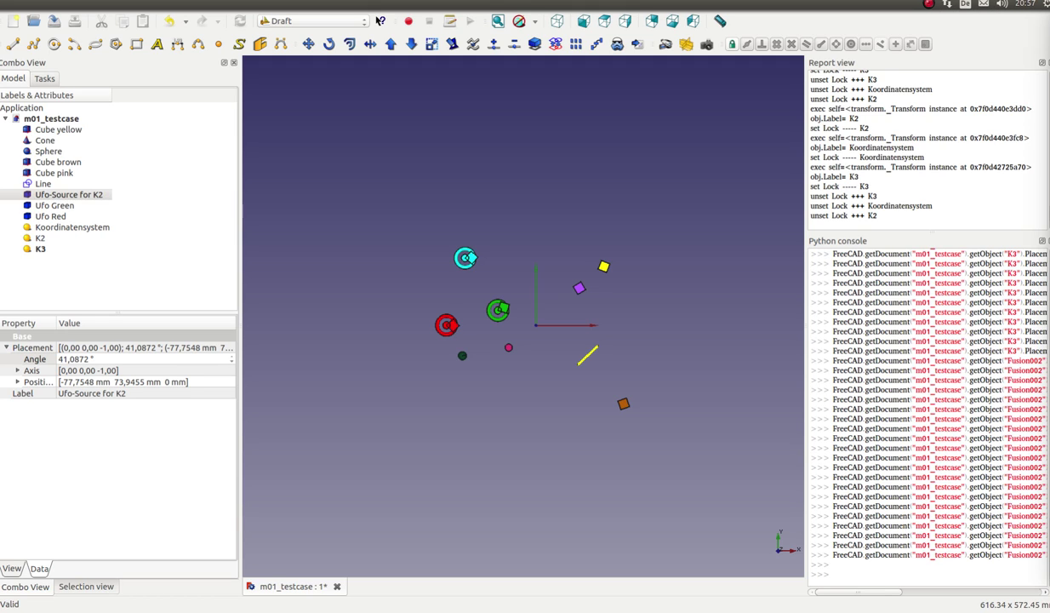
- Clear and widen the Python console, then paste commands creating Finger, Hand and Arm transforms
right_click(879, 452)
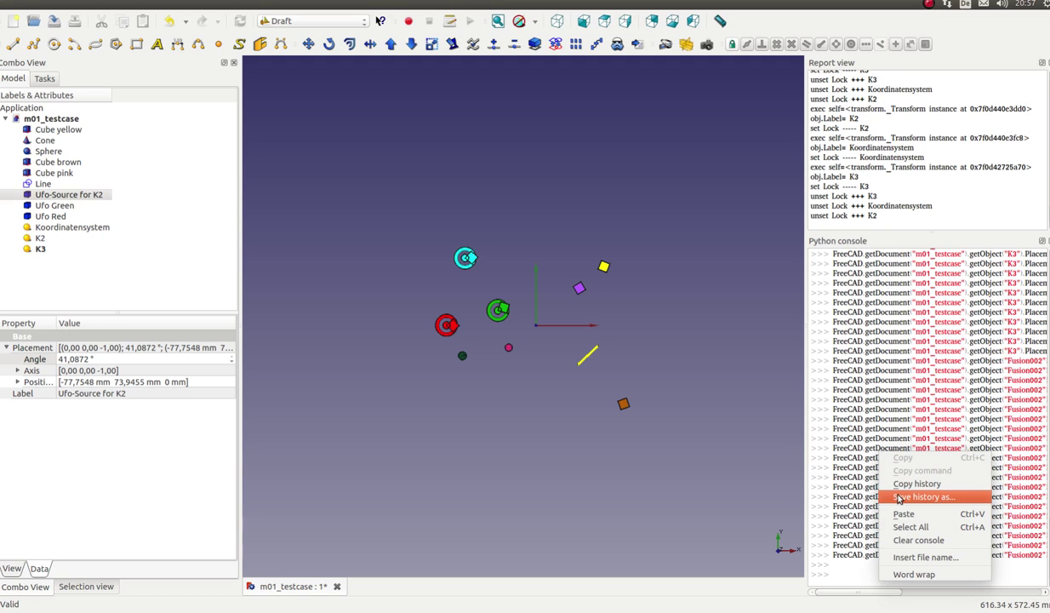
click(895, 538)
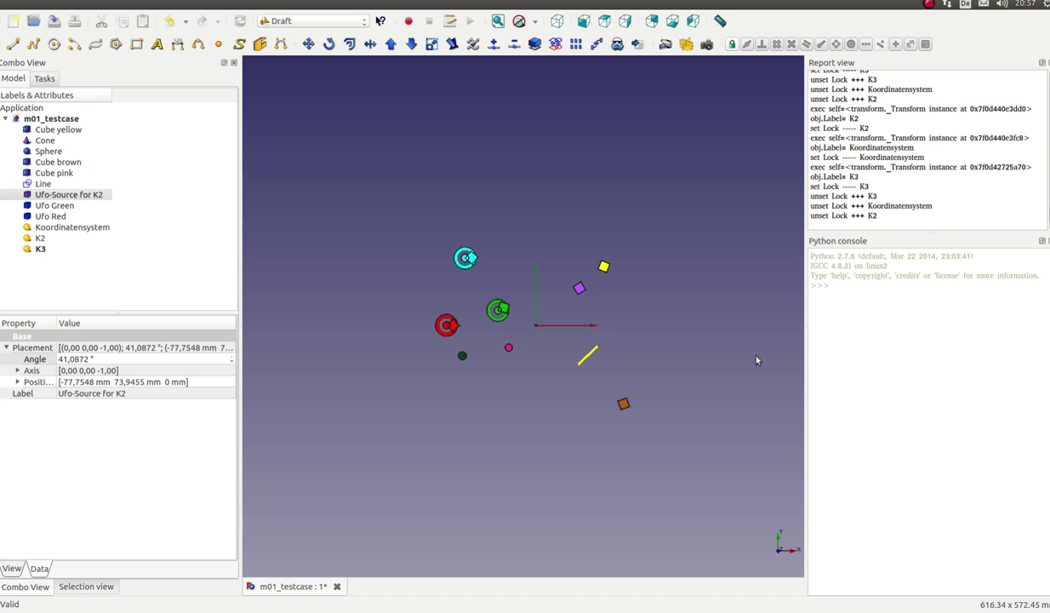
drag(806, 340, 593, 321)
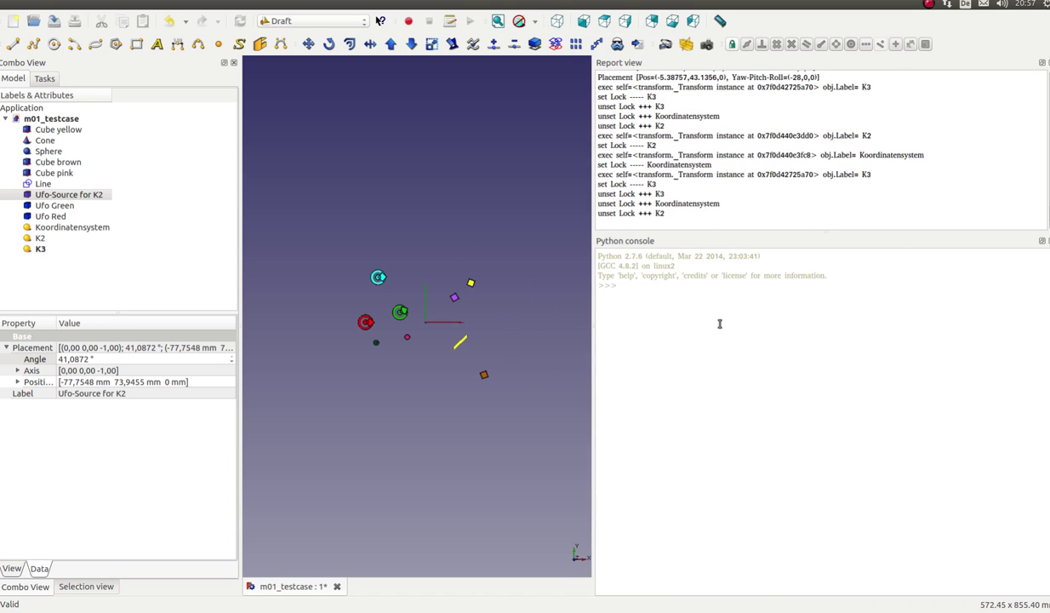
text(finger=transform.createTransform('Finger') hand=transform.createTransform('Hand') arm=transform.createTransform('Arm'))
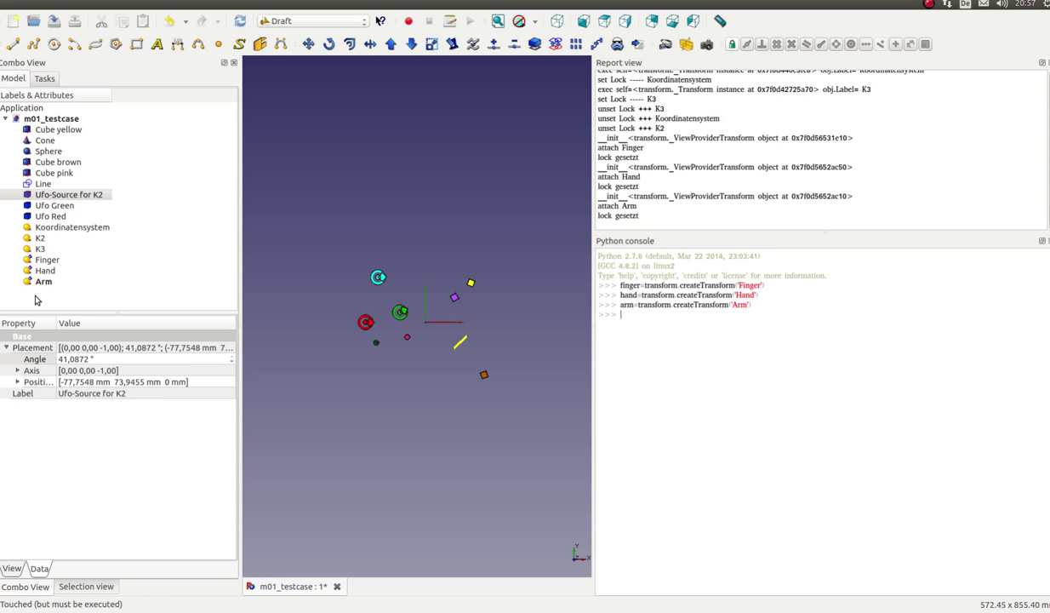
- Add Ufo Red as a target of the Finger transform
click(46, 260)
right_click(46, 265)
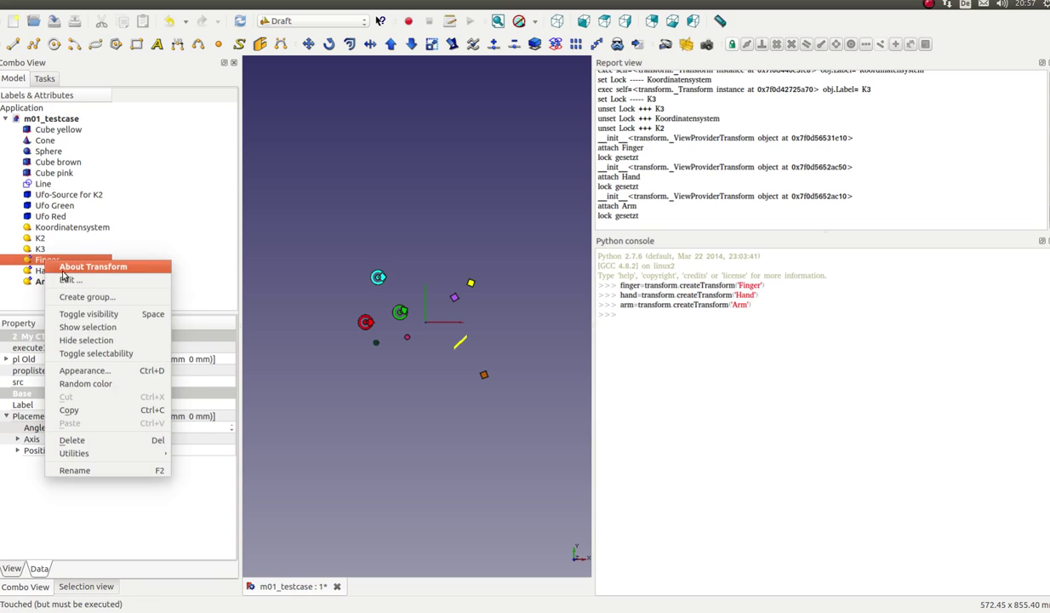
click(62, 277)
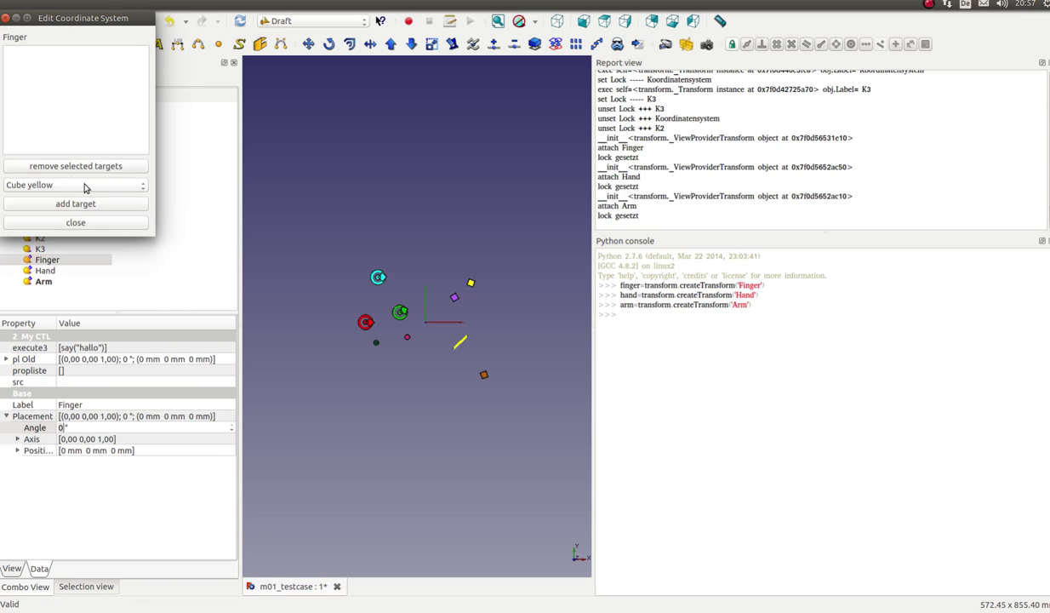
click(141, 187)
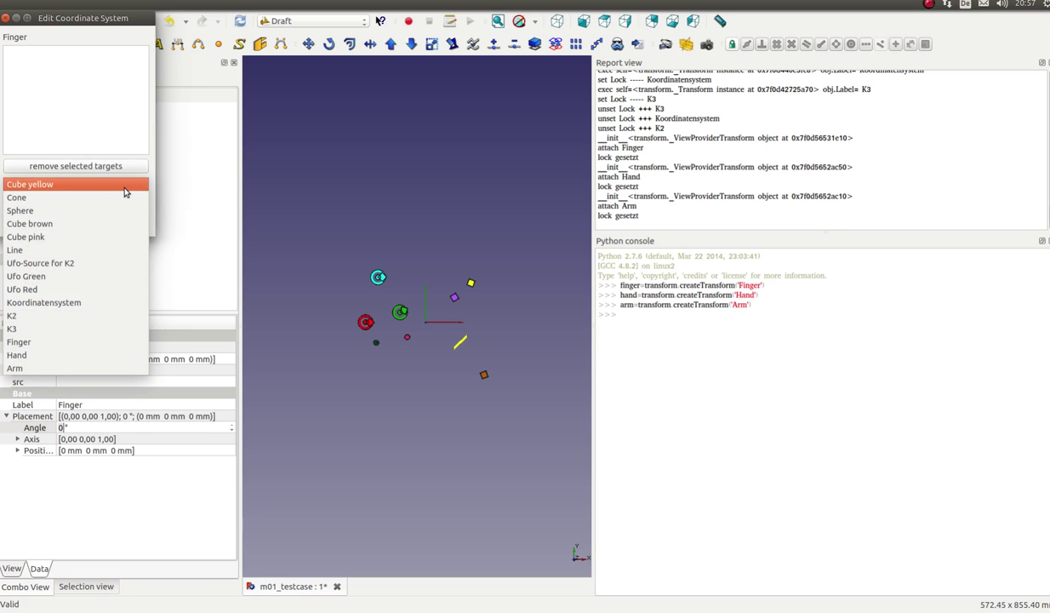
click(17, 289)
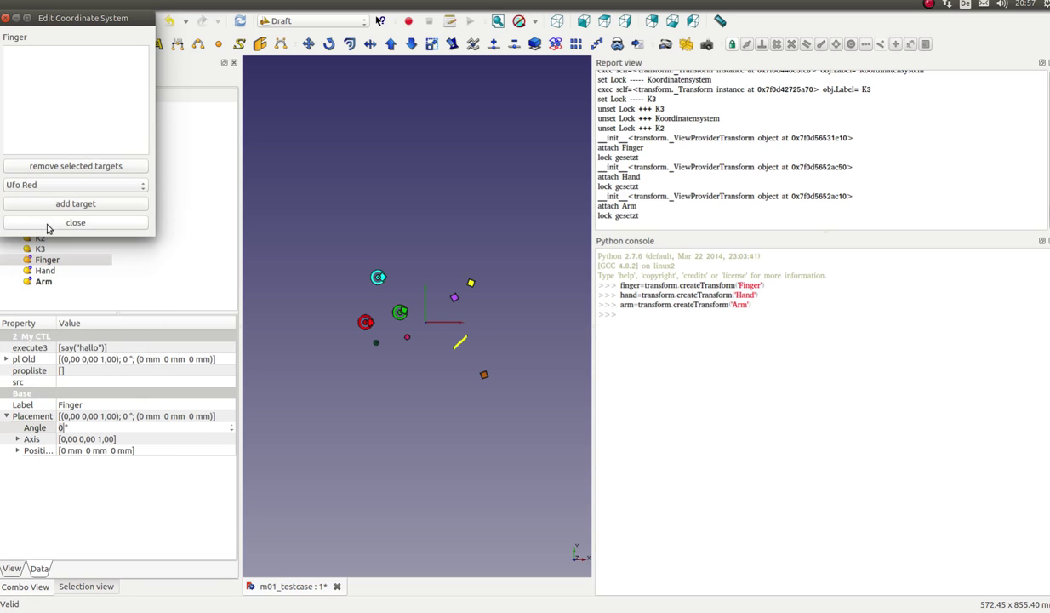
click(53, 204)
click(63, 222)
- Add Finger and Cone as targets of the Hand transform
click(43, 271)
right_click(42, 270)
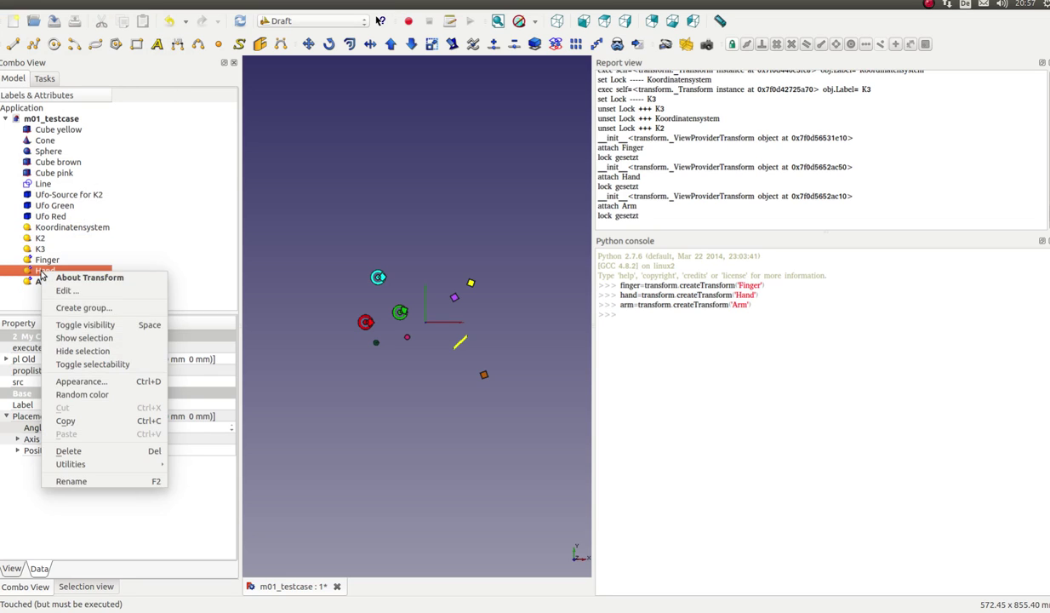
click(66, 292)
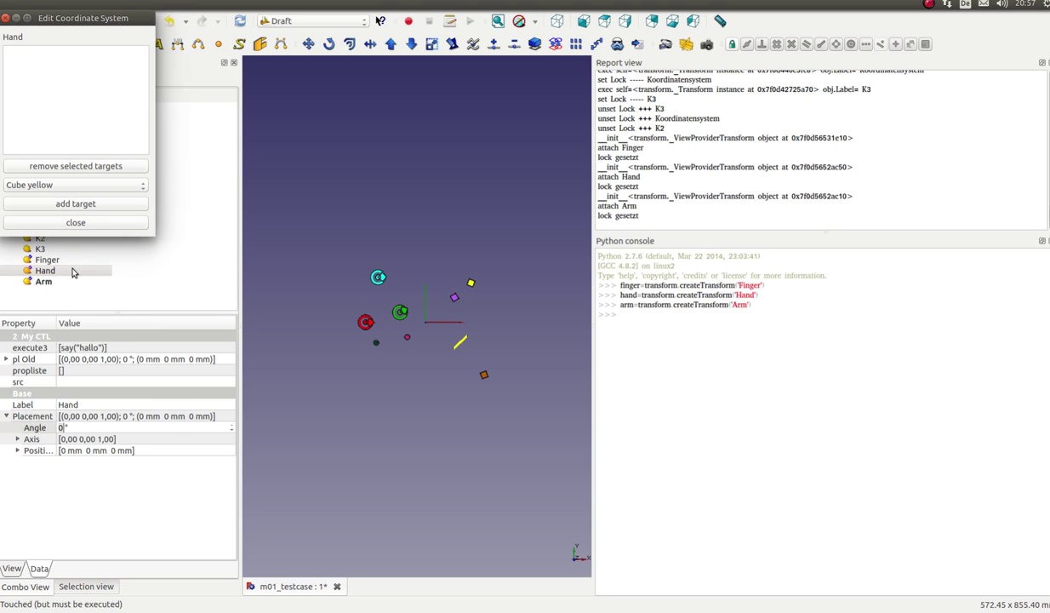
click(75, 188)
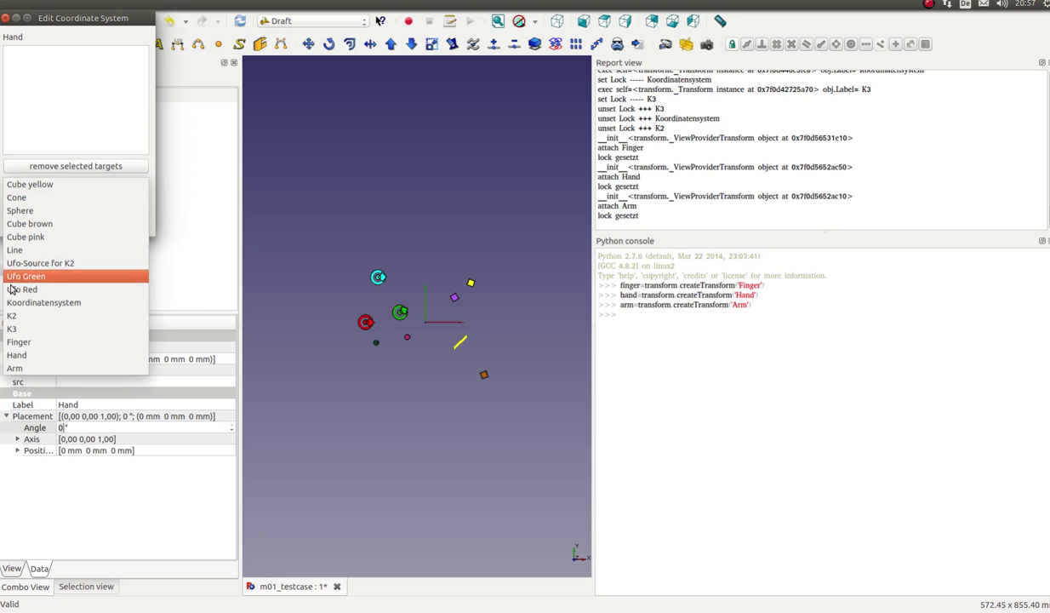
click(15, 340)
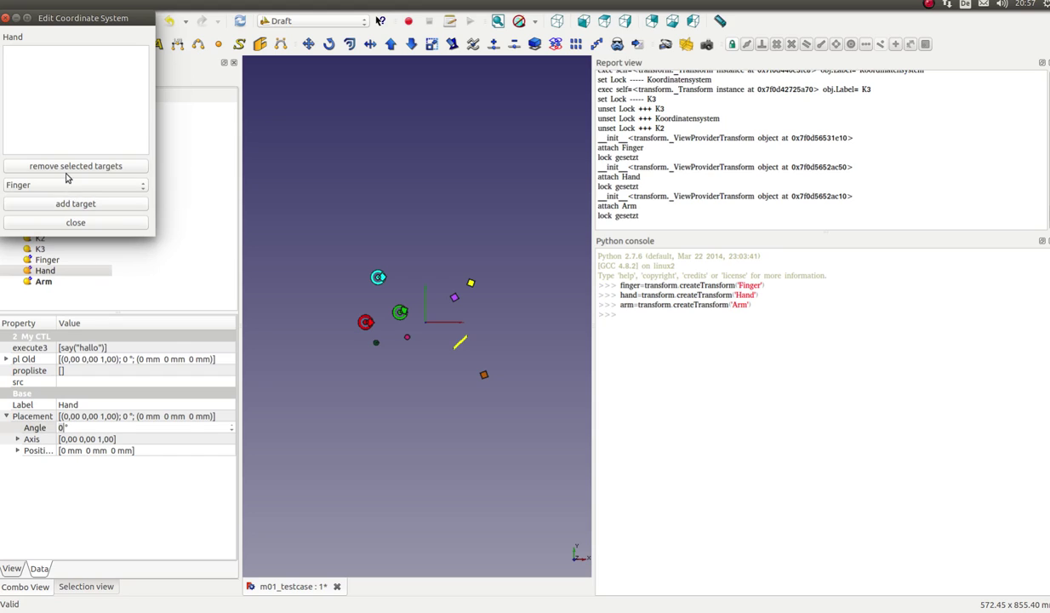
click(69, 204)
click(95, 189)
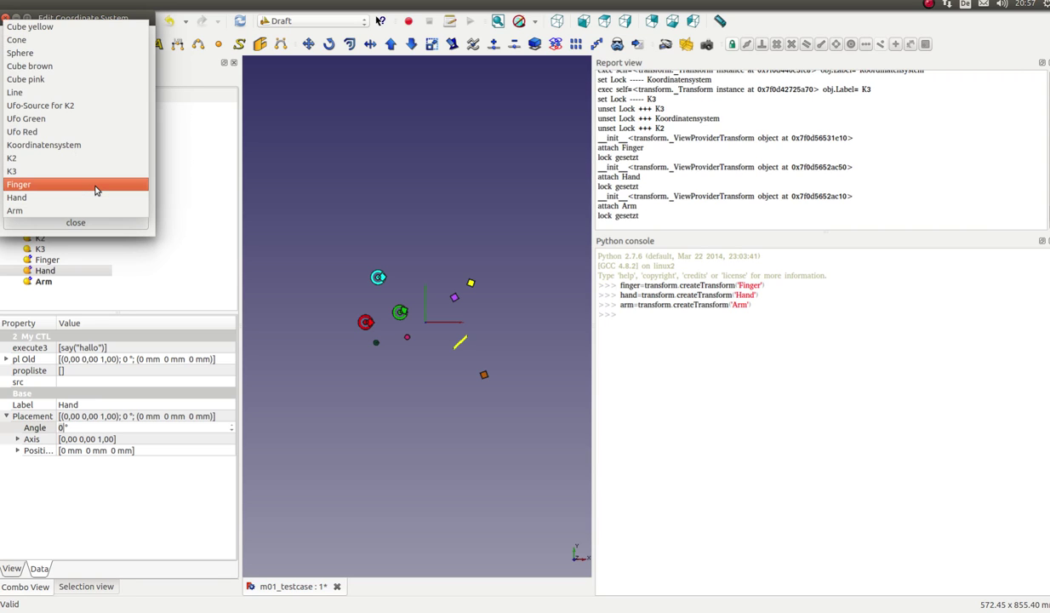
click(35, 39)
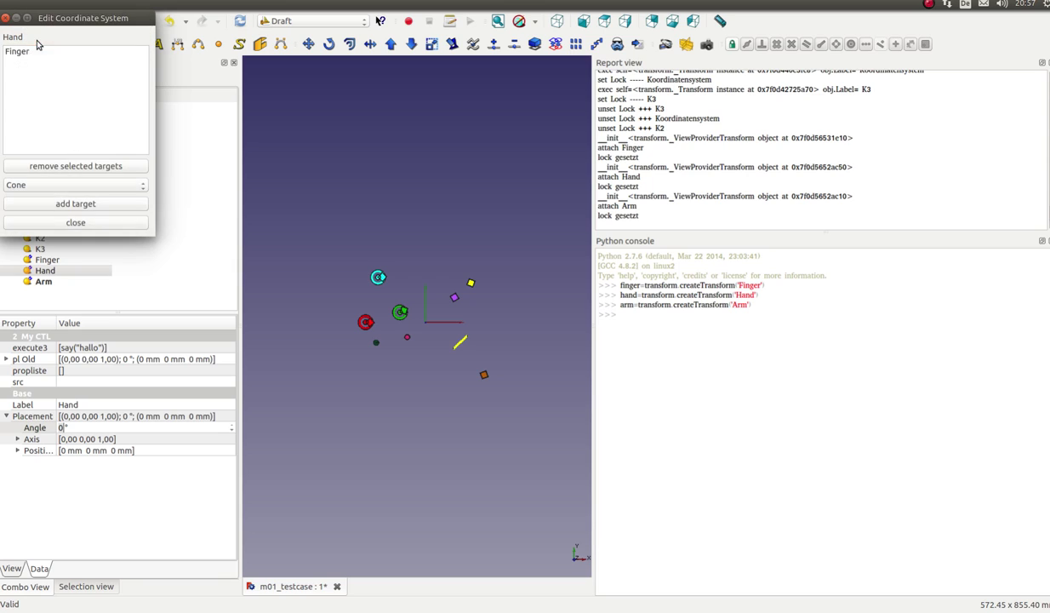
click(74, 206)
click(75, 225)
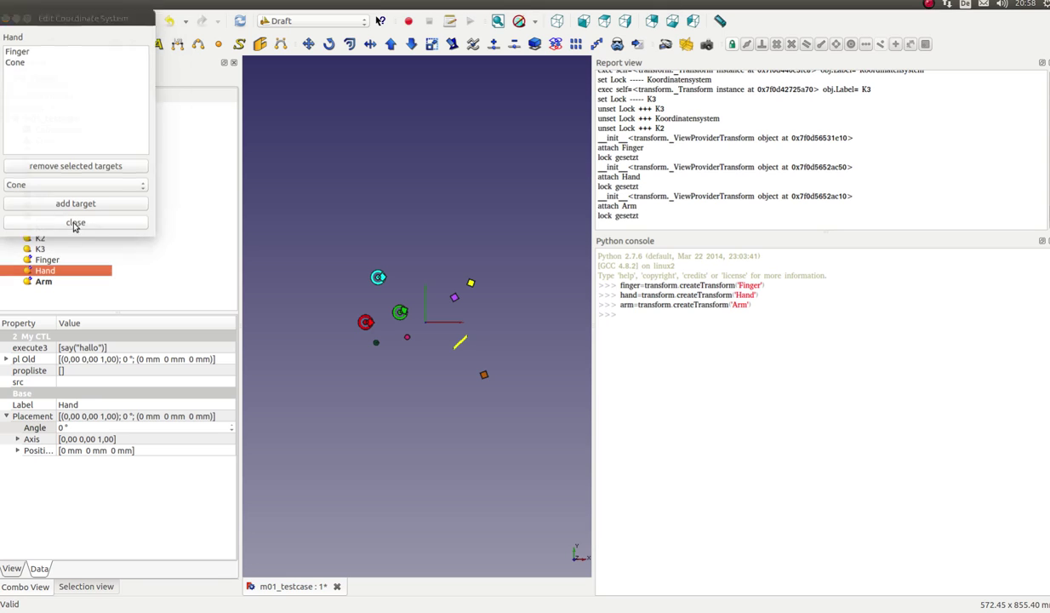
- Add Hand and Cube pink as targets of the Arm transform
click(45, 281)
right_click(47, 282)
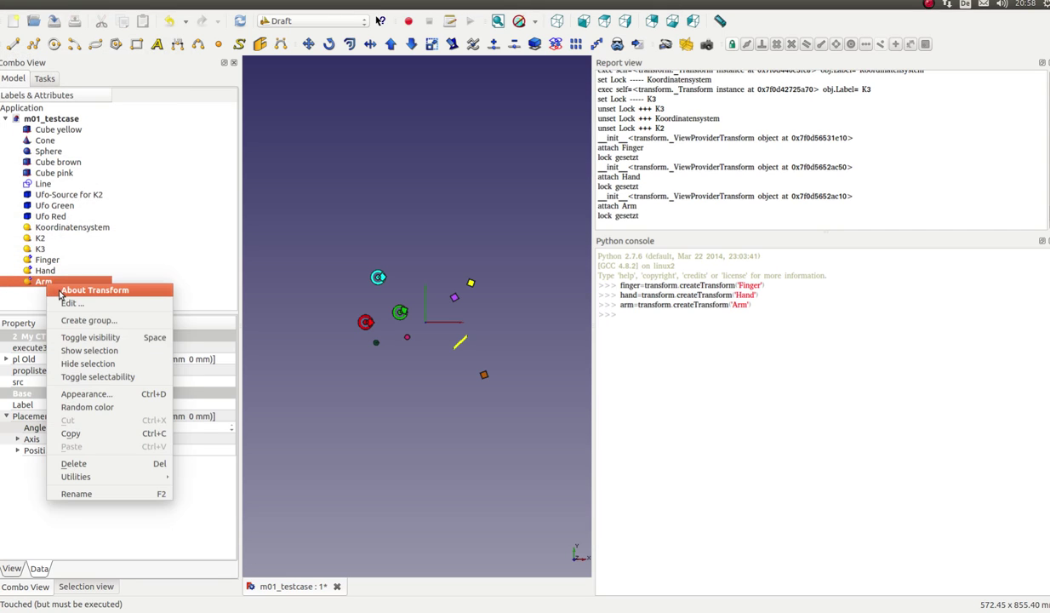
click(66, 306)
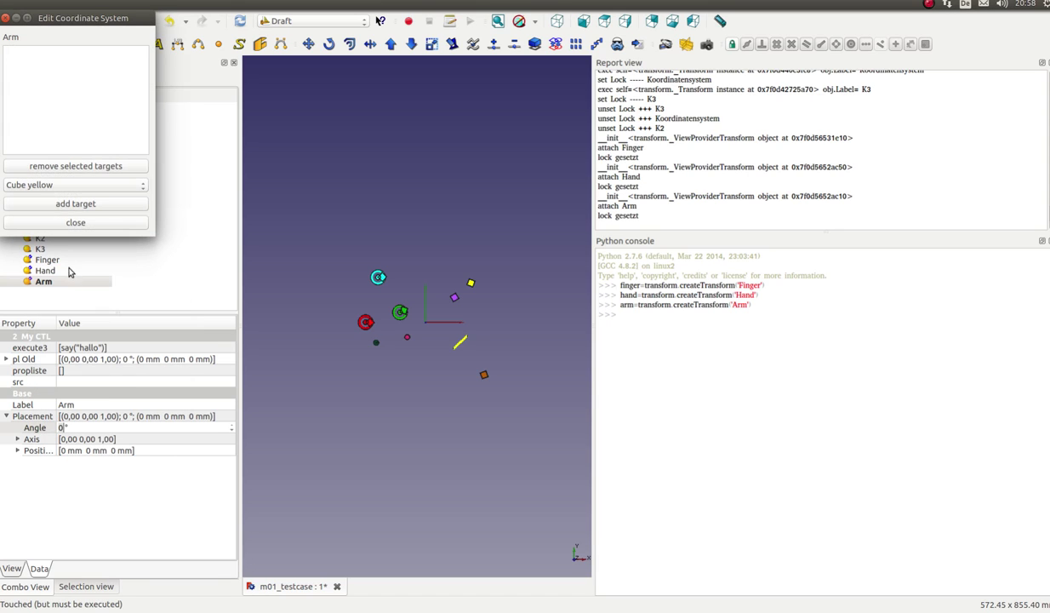
click(73, 187)
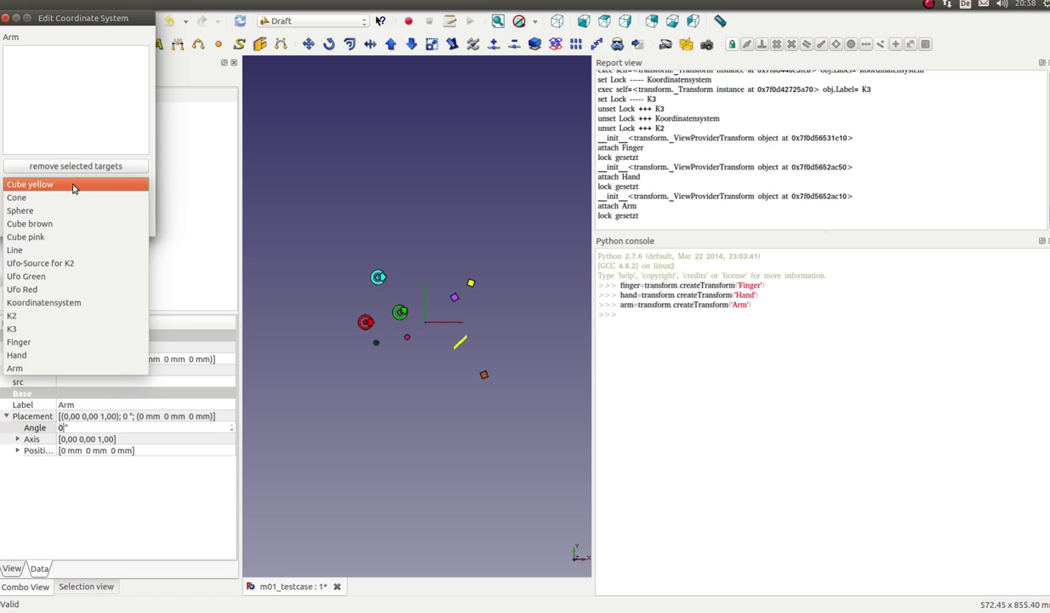
click(20, 355)
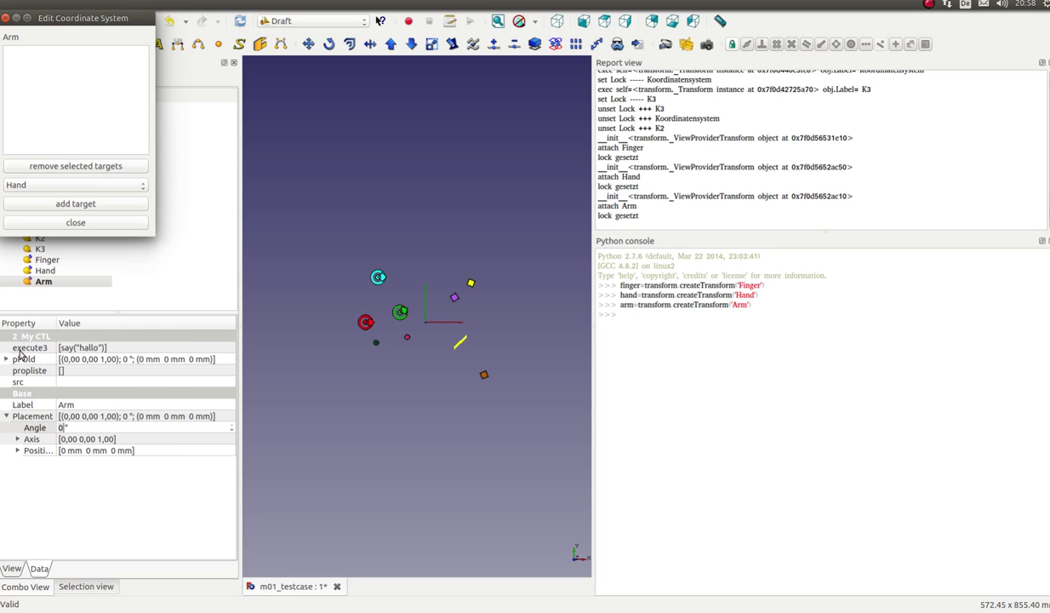
click(77, 204)
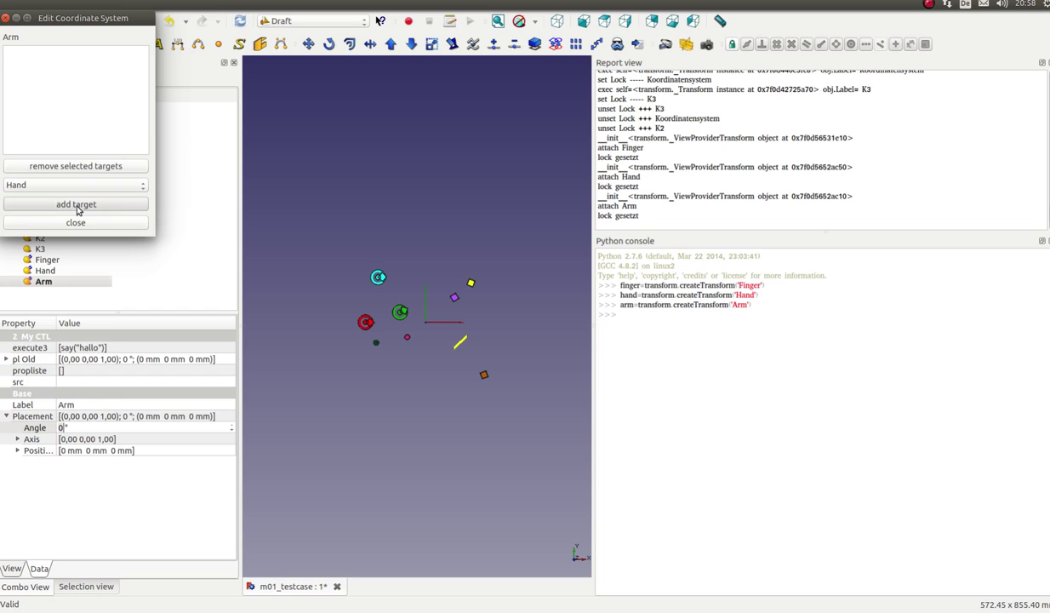
click(140, 185)
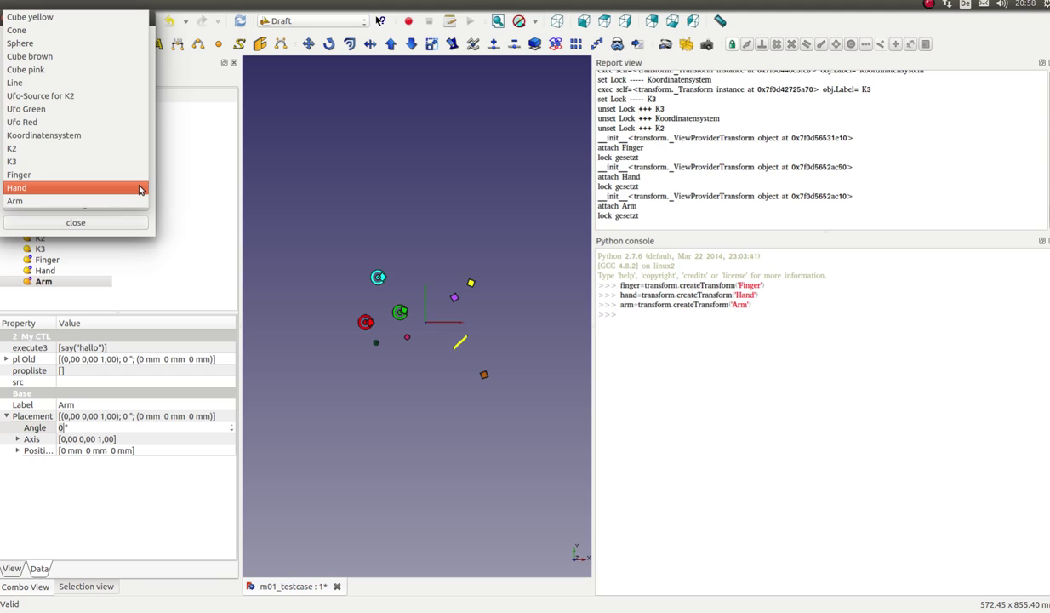
click(60, 71)
click(73, 206)
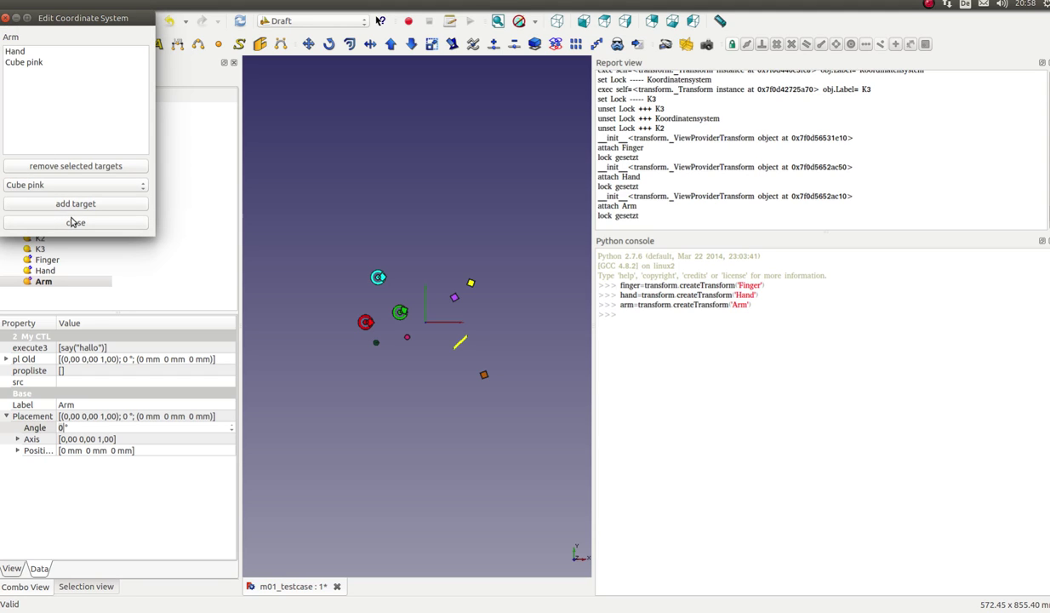
click(74, 223)
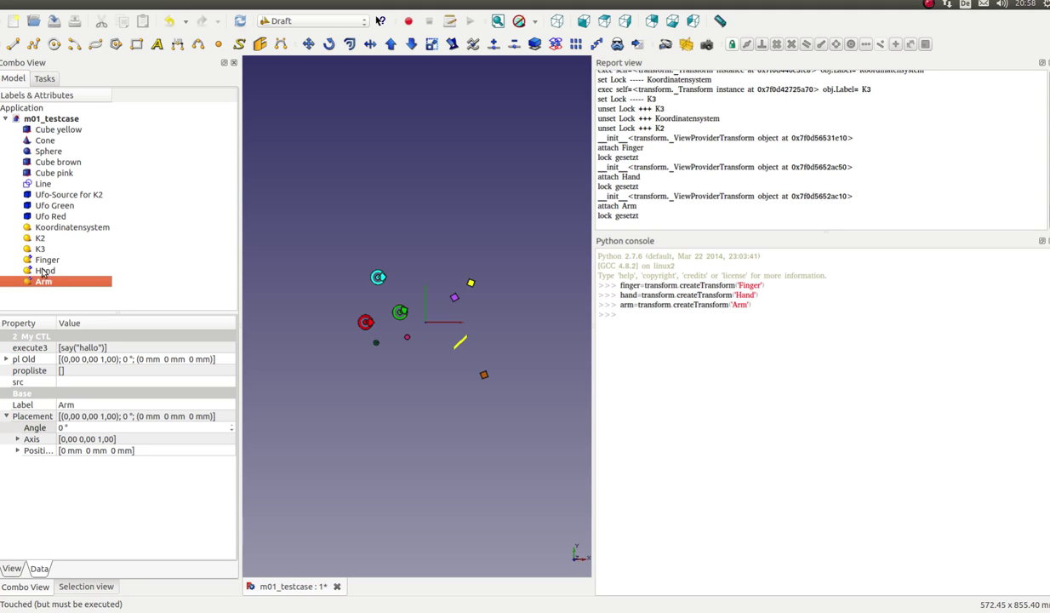
- Attach Arm as a target of Koordinatensystem
click(57, 228)
right_click(55, 228)
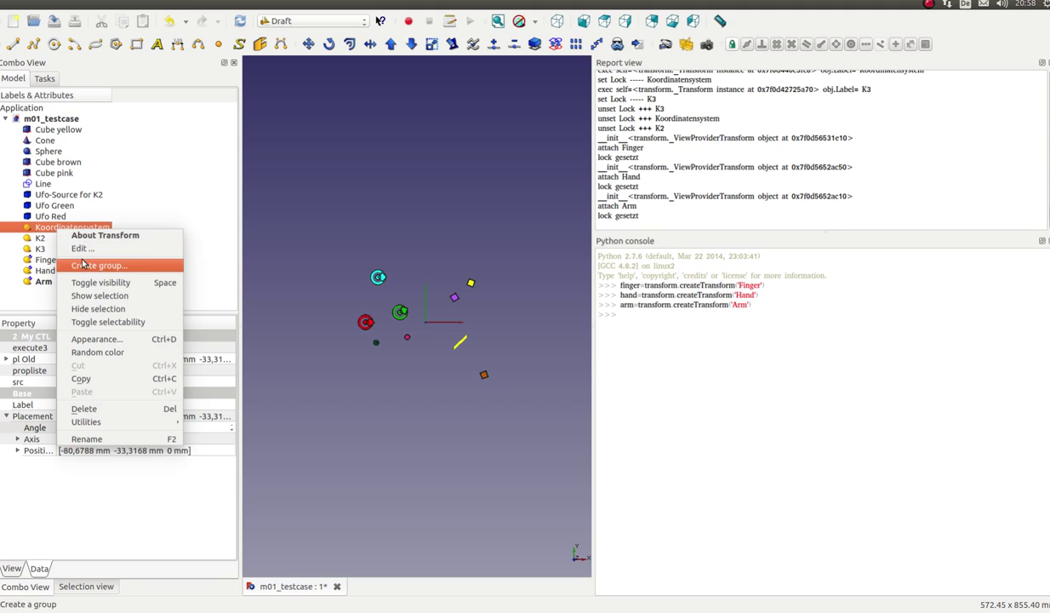
click(82, 248)
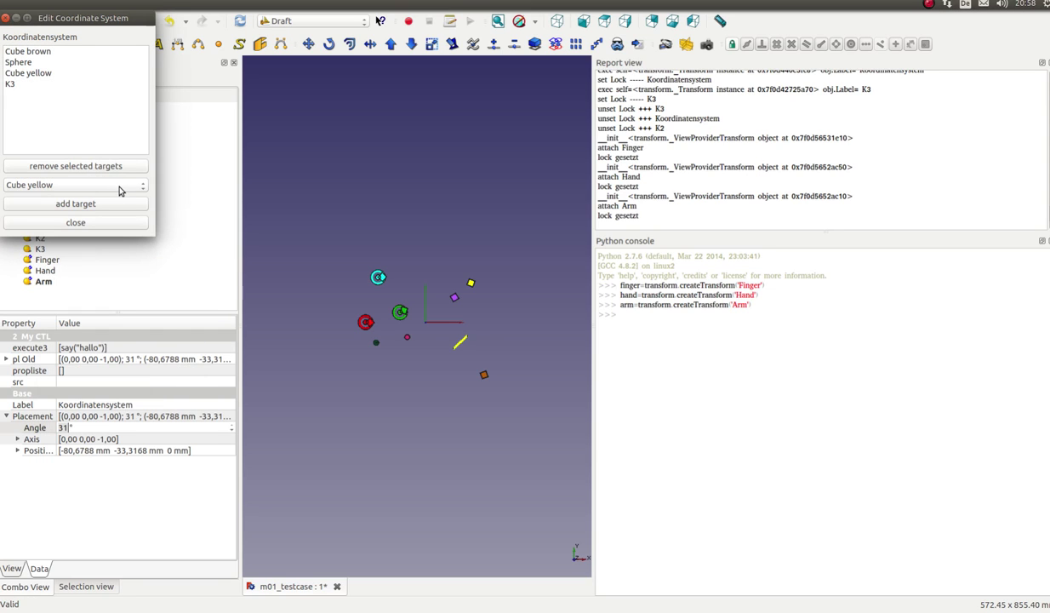
click(119, 191)
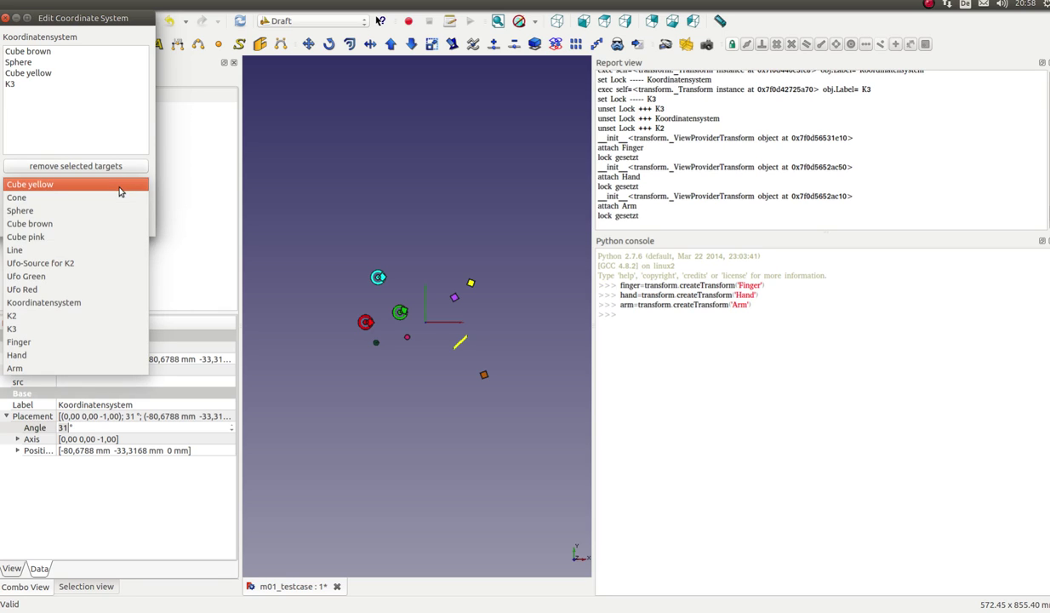
click(34, 369)
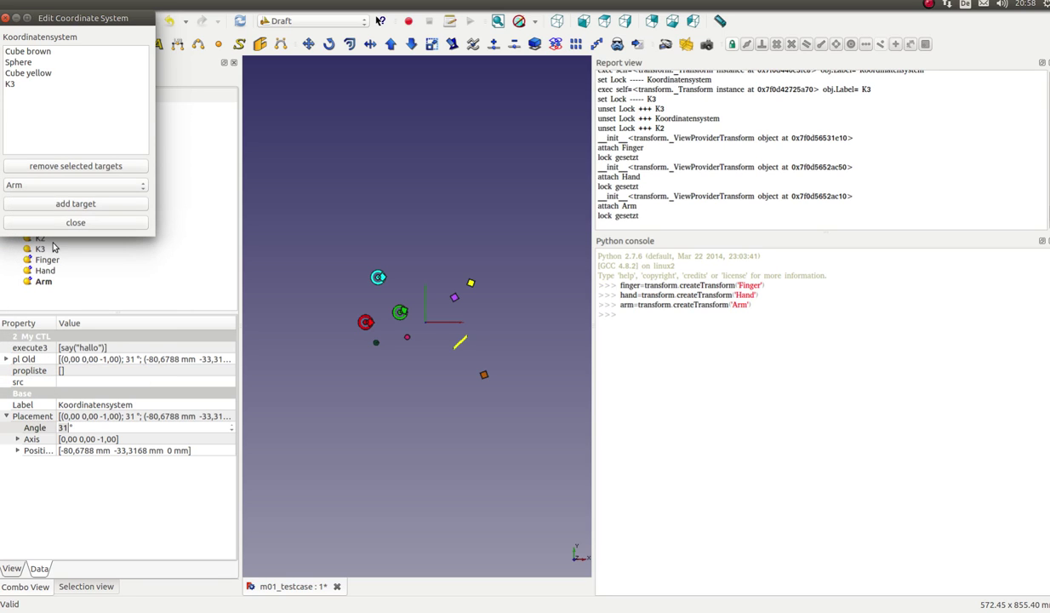
click(56, 202)
click(71, 223)
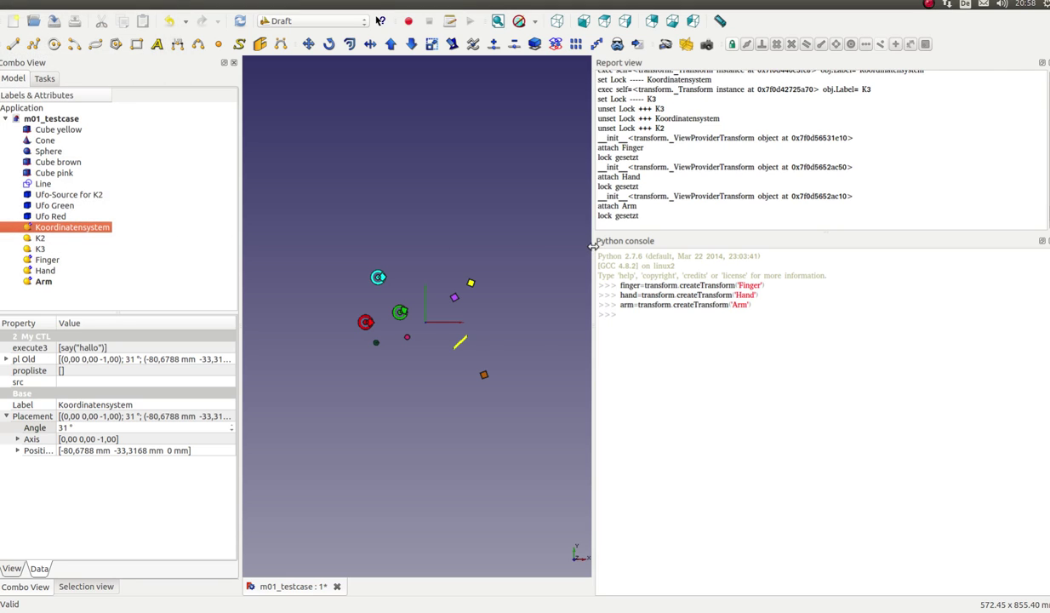
- Widen the 3D view, open the Dependency graph, recompute, and return to m01_testcase
drag(591, 249, 867, 247)
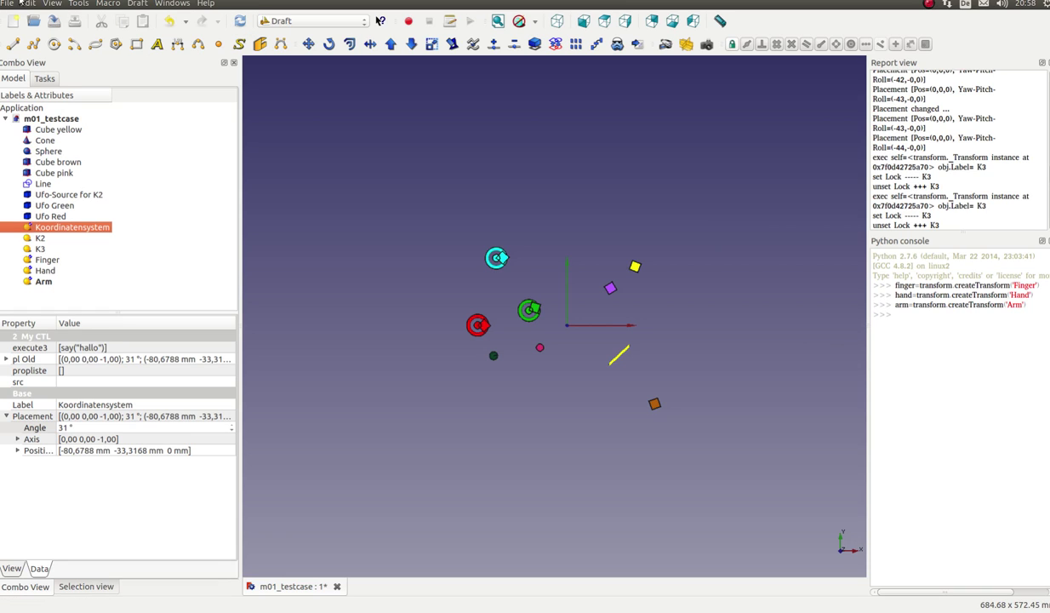
click(53, 5)
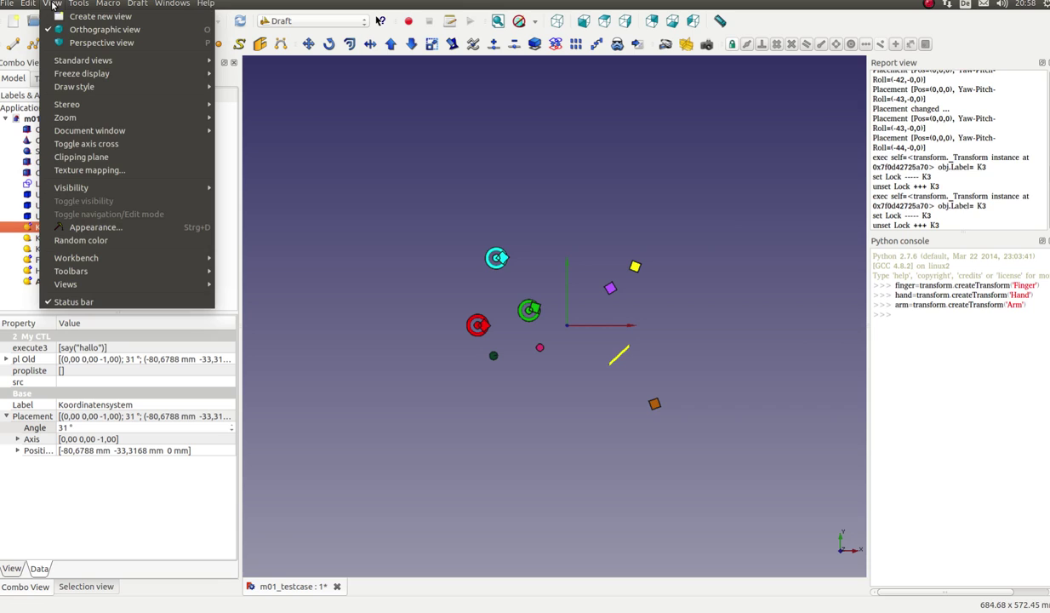
click(102, 61)
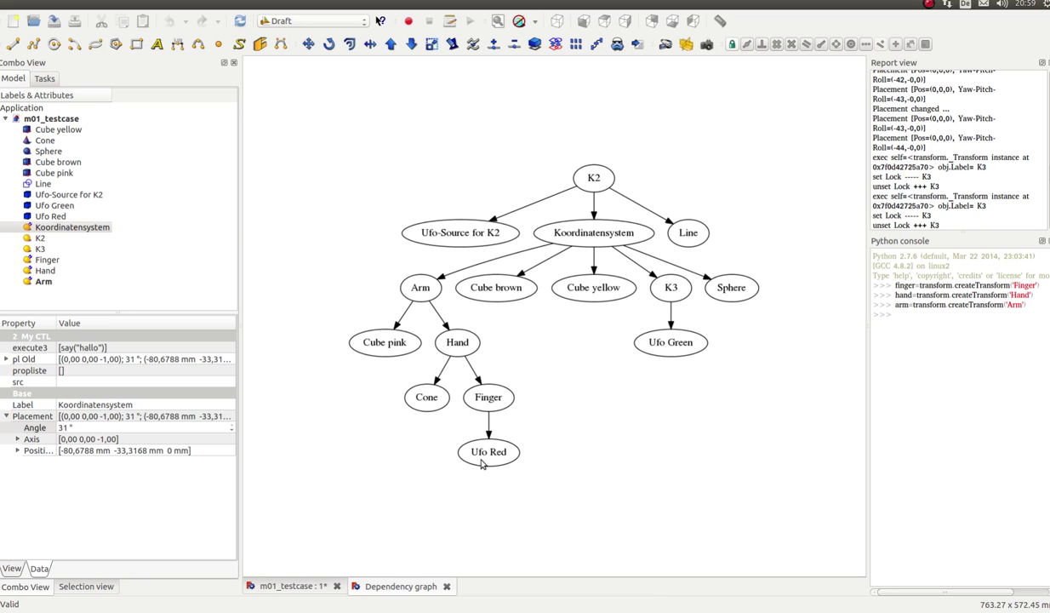
click(240, 20)
click(288, 588)
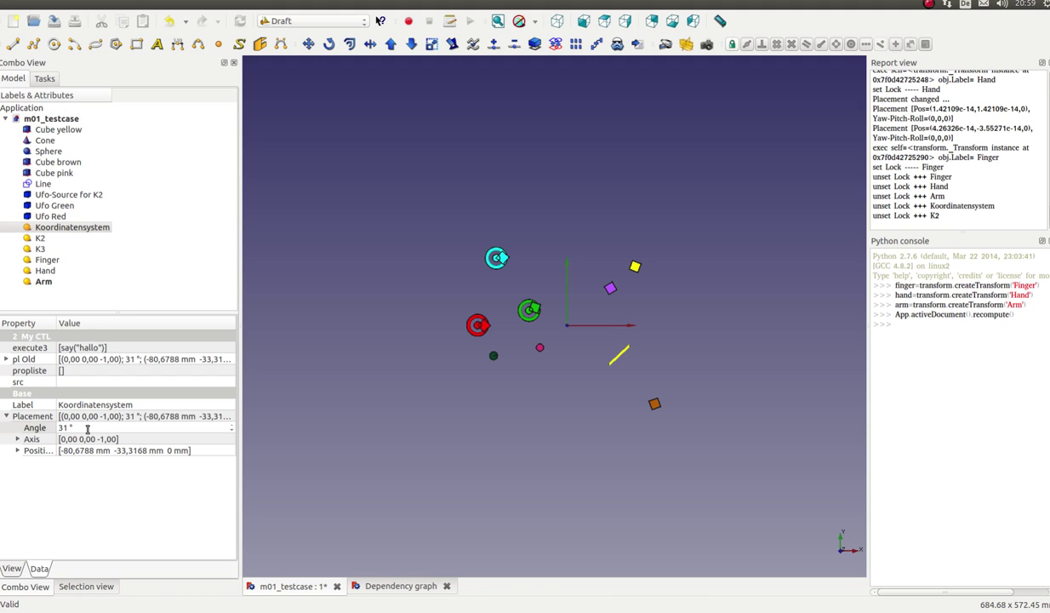
- Rotate Koordinatensystem to a 26° placement angle
scroll(87, 428, down, 1)
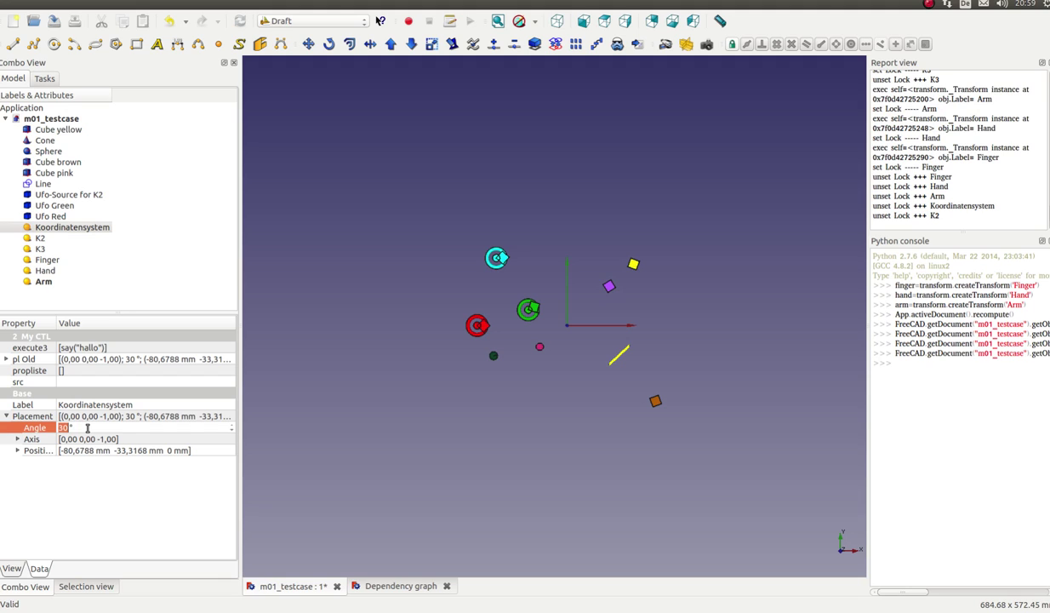
scroll(87, 428, down, 1)
scroll(87, 428, down, 1)
scroll(86, 428, down, 1)
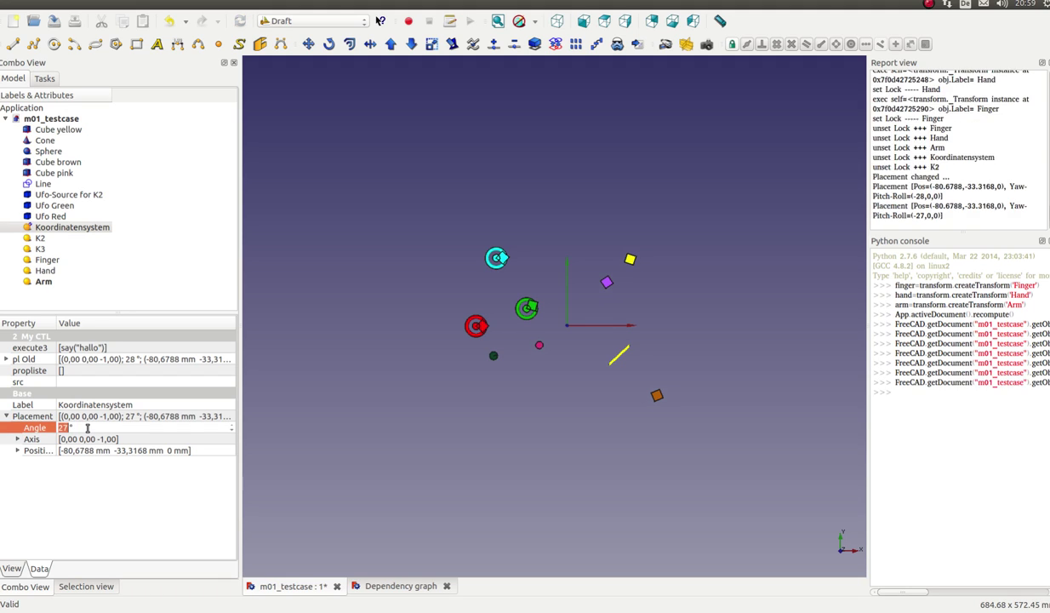
scroll(86, 428, down, 1)
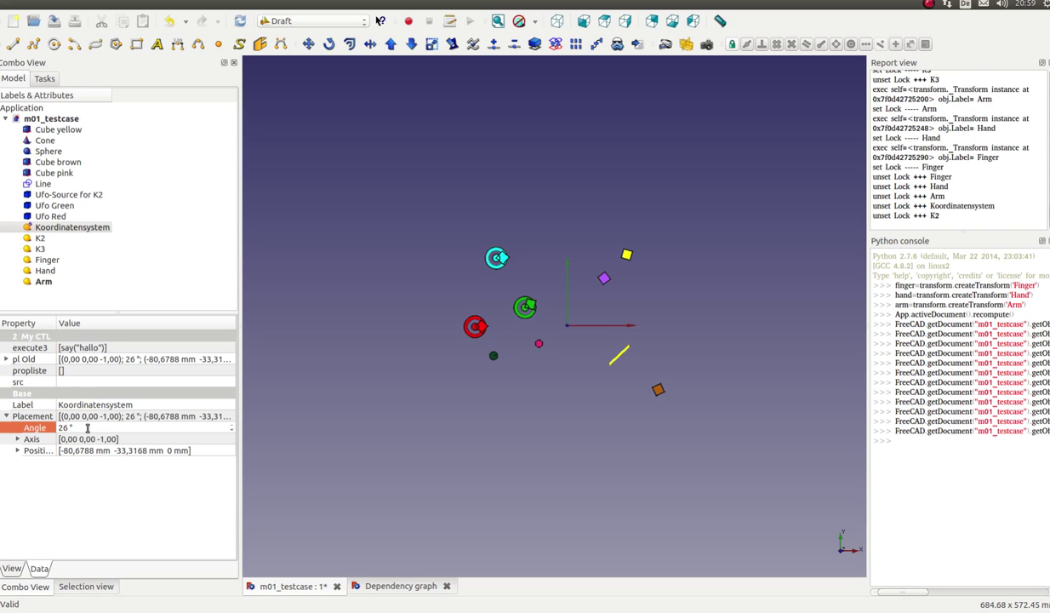
- Rotate Arm to a -7° placement angle
click(55, 280)
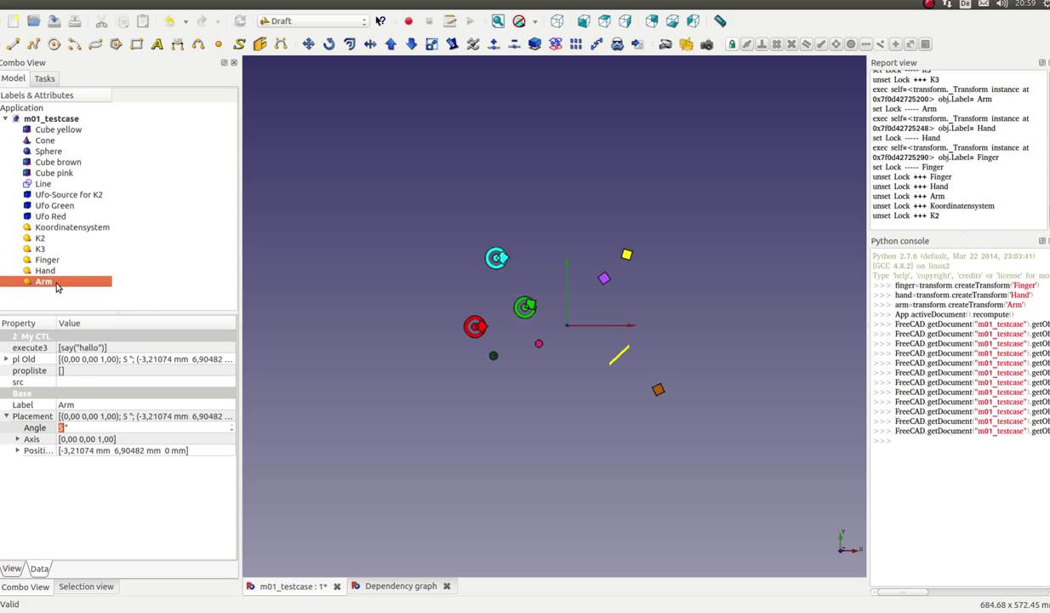
click(105, 425)
scroll(105, 425, down, 1)
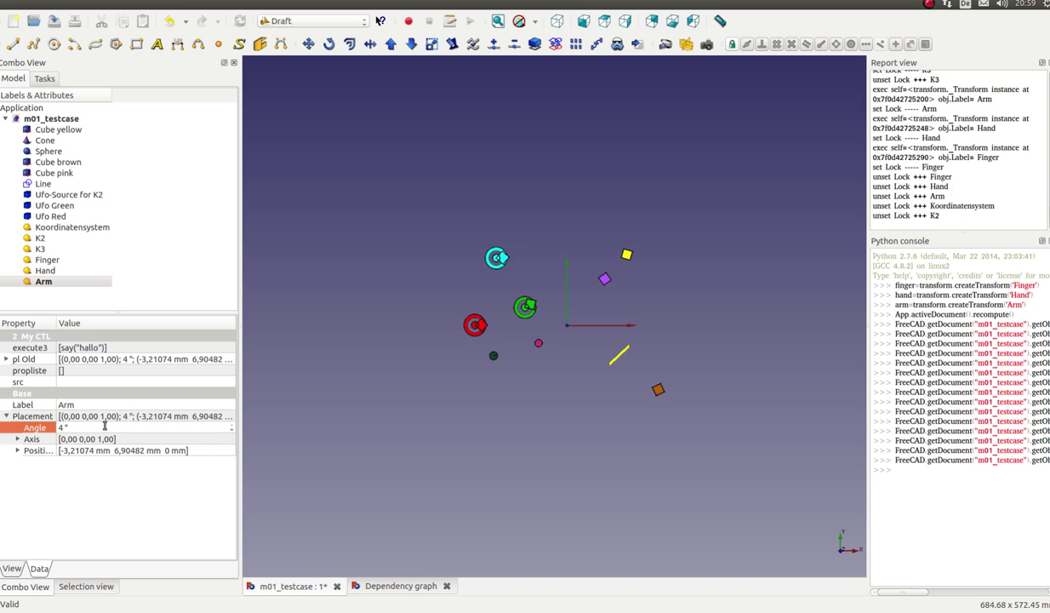
scroll(105, 426, down, 2)
scroll(105, 426, down, 2)
scroll(106, 426, down, 1)
scroll(106, 425, down, 1)
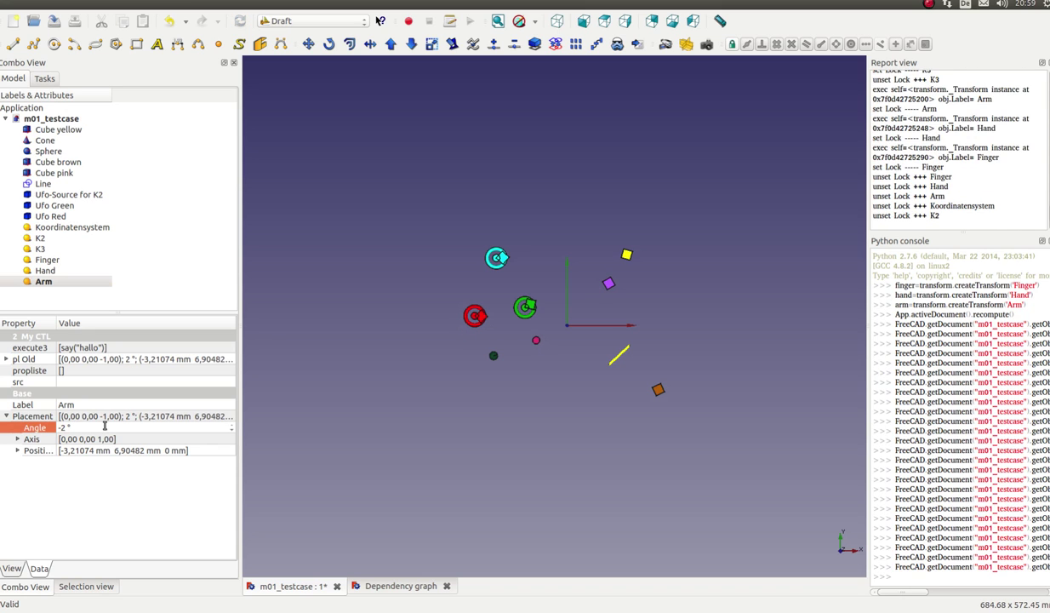
scroll(106, 425, down, 3)
scroll(105, 426, down, 1)
scroll(106, 425, down, 1)
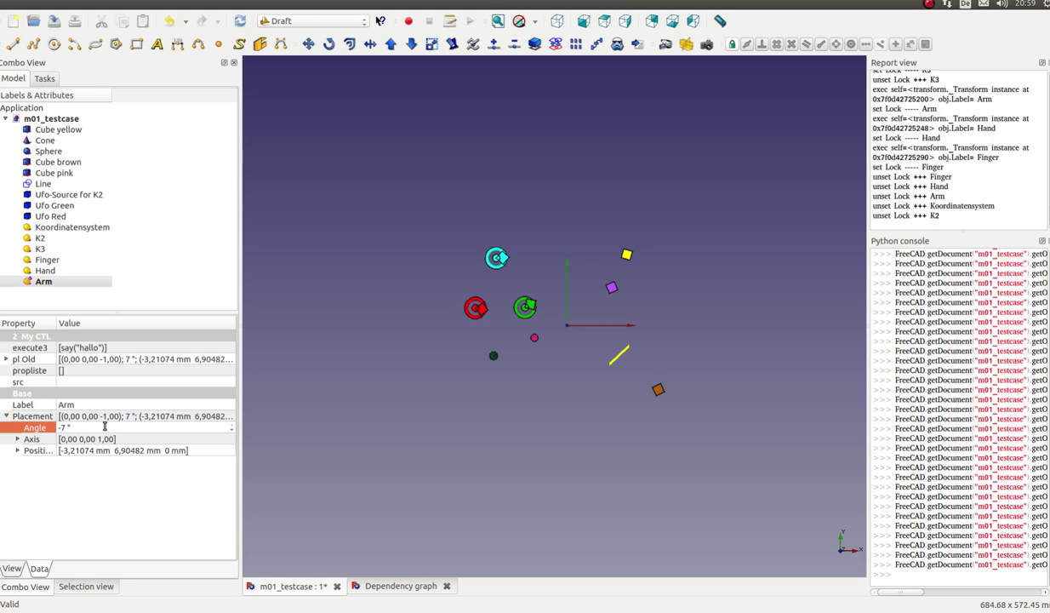
- Rotate Hand to a -3° placement angle
click(68, 268)
scroll(106, 426, down, 2)
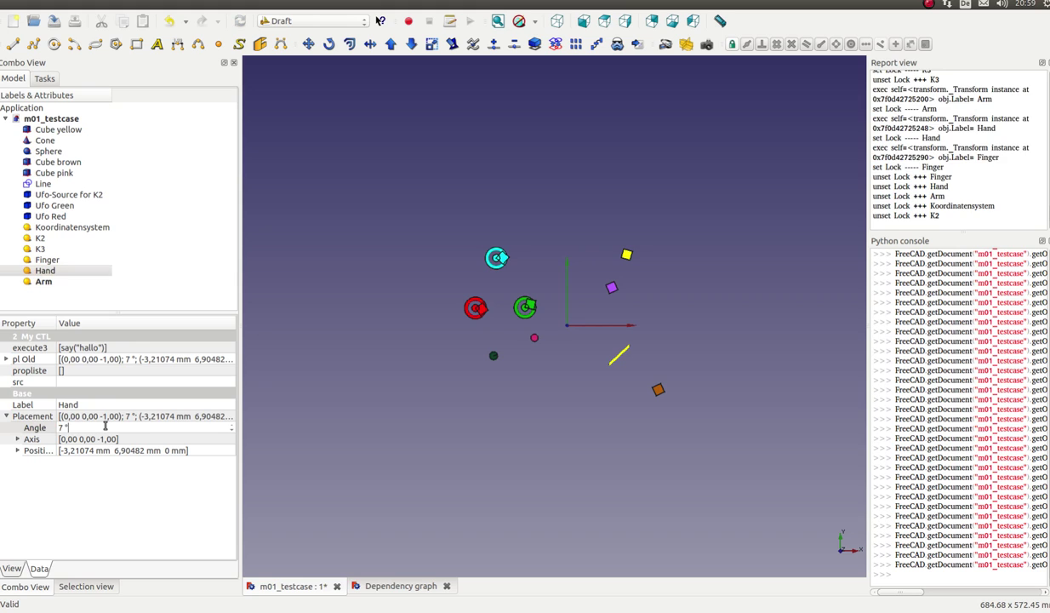
scroll(106, 425, down, 2)
scroll(104, 425, down, 2)
scroll(104, 425, down, 2)
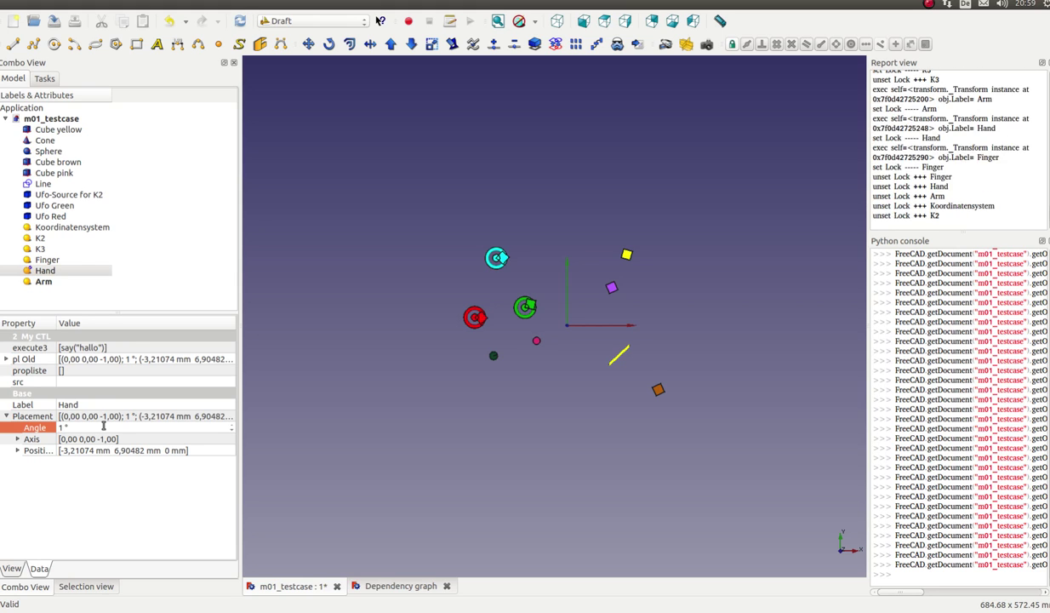
scroll(104, 425, down, 1)
scroll(105, 426, down, 1)
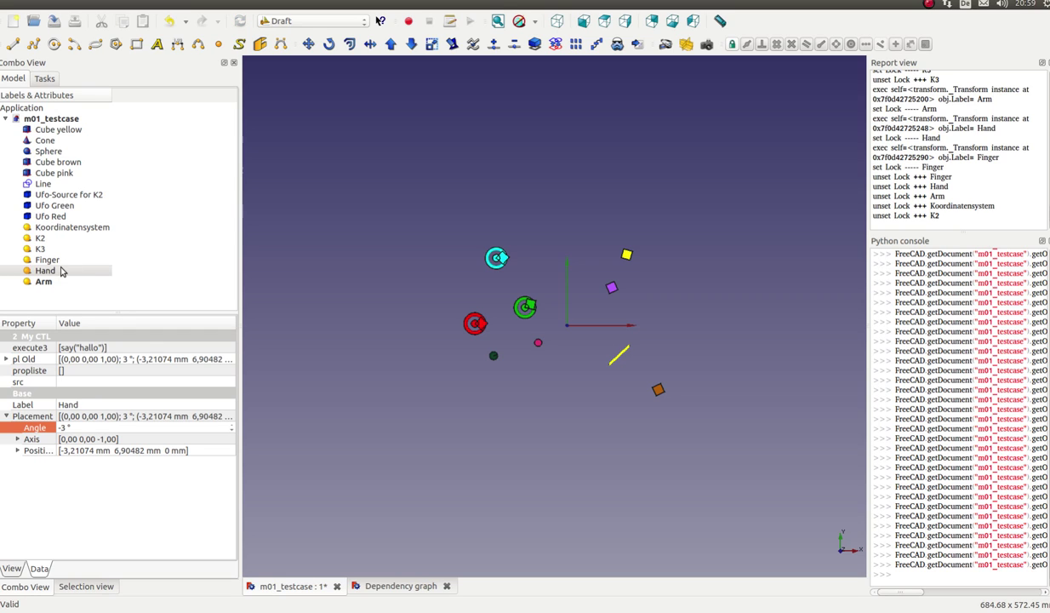
- Rotate Finger to a -12° placement angle
click(59, 258)
scroll(112, 428, down, 4)
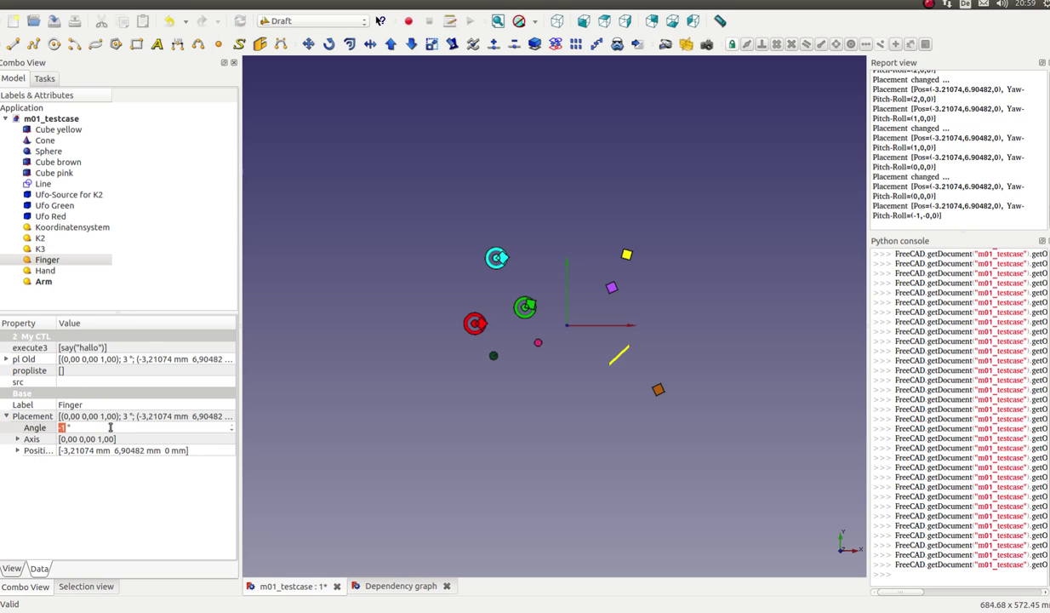
scroll(110, 427, down, 2)
scroll(110, 428, down, 2)
scroll(110, 427, down, 2)
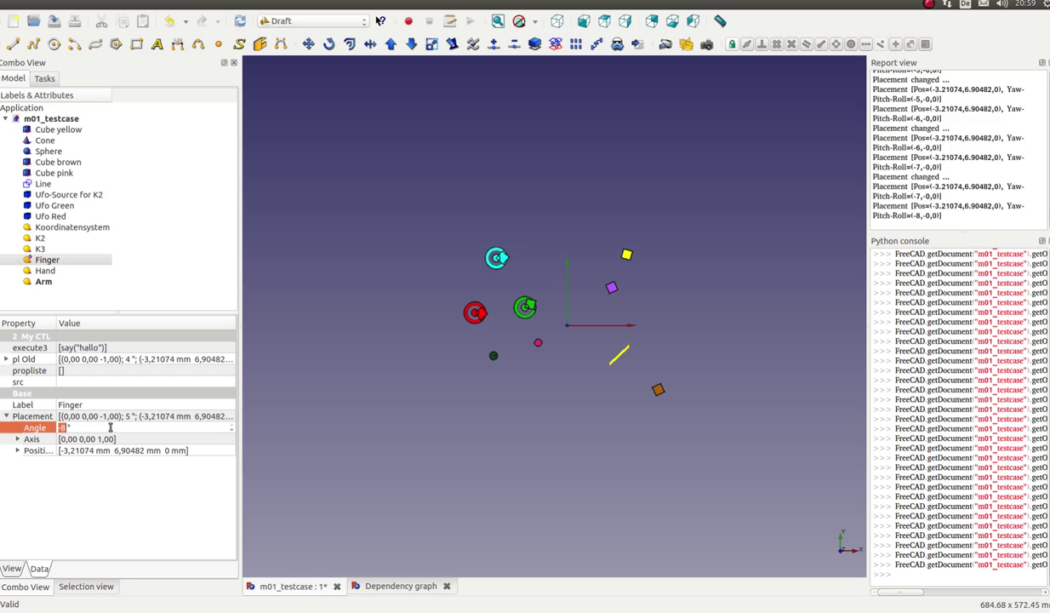
scroll(110, 427, down, 1)
scroll(110, 427, down, 4)
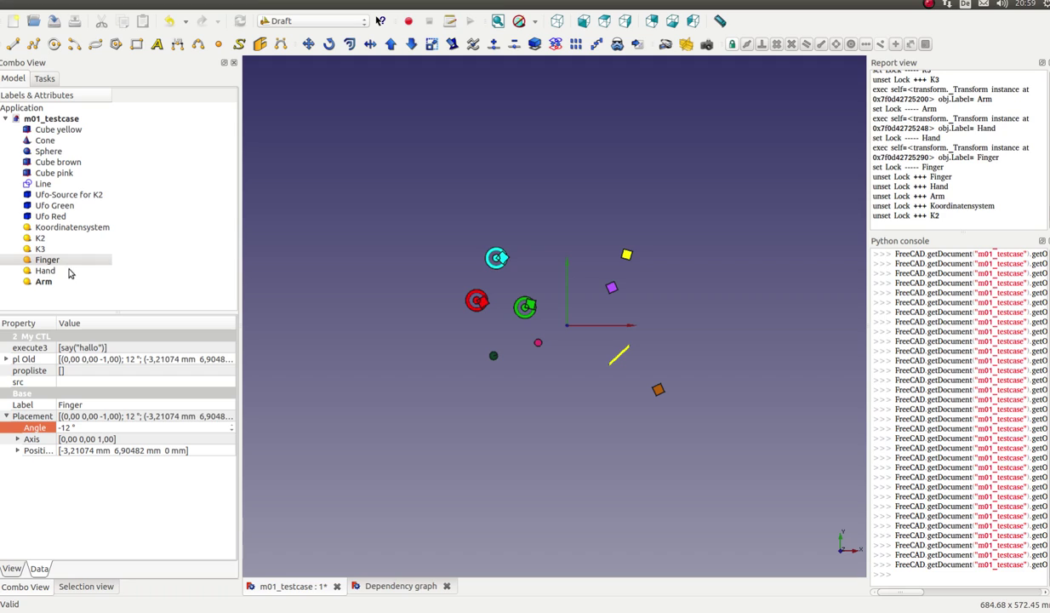
- Move Ufo Red's x position to -117,212 mm
click(59, 218)
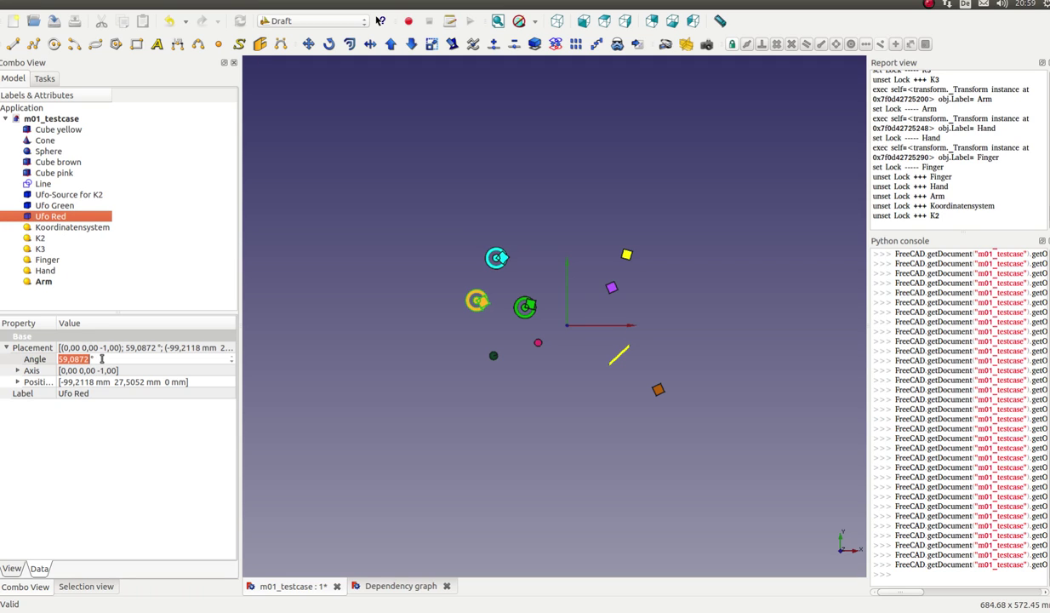
click(18, 381)
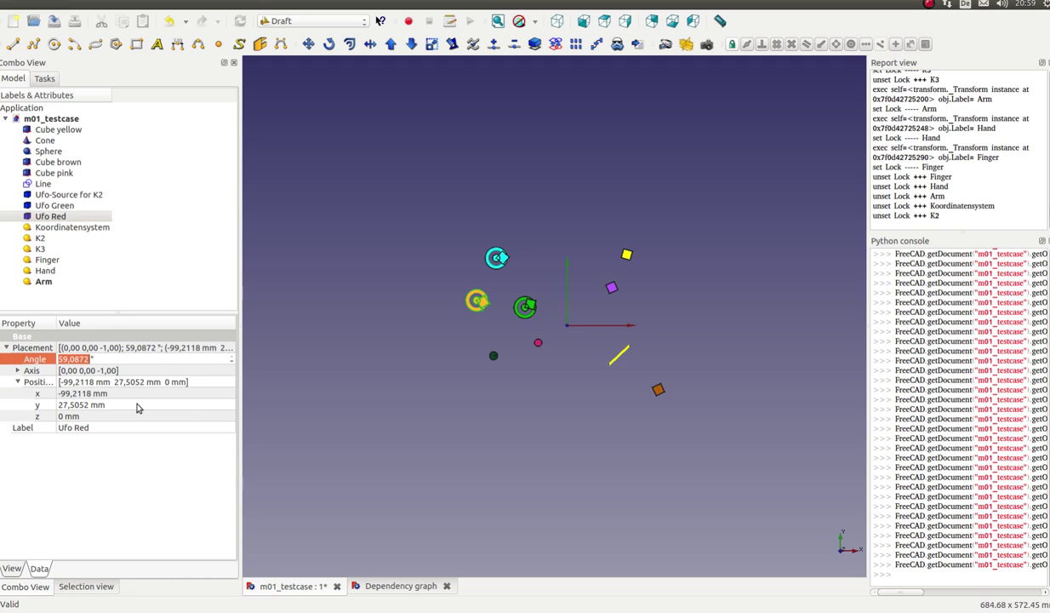
click(145, 393)
scroll(146, 393, down, 5)
scroll(147, 393, down, 7)
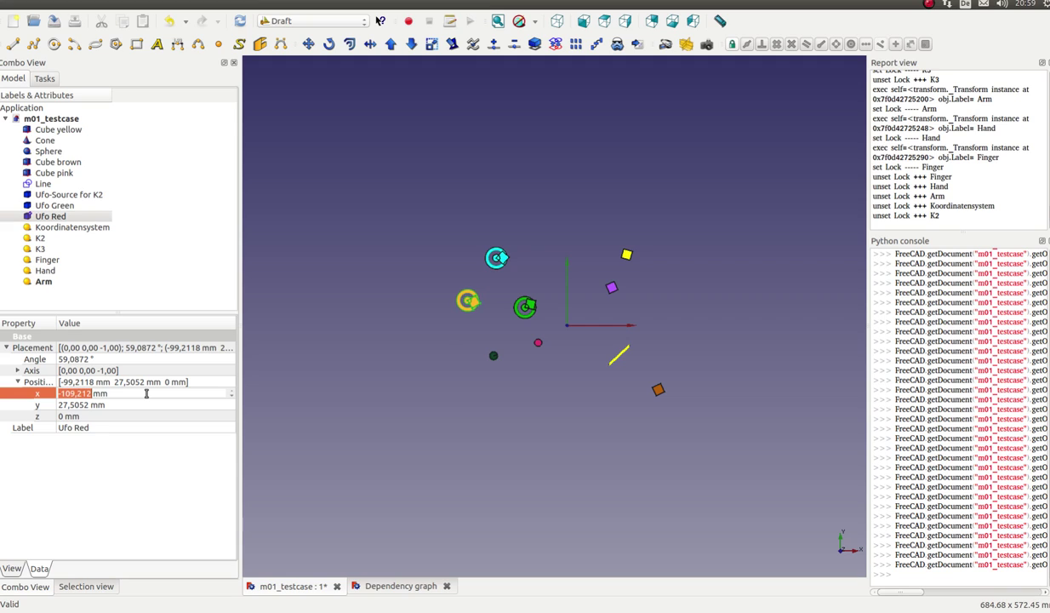
scroll(146, 393, down, 6)
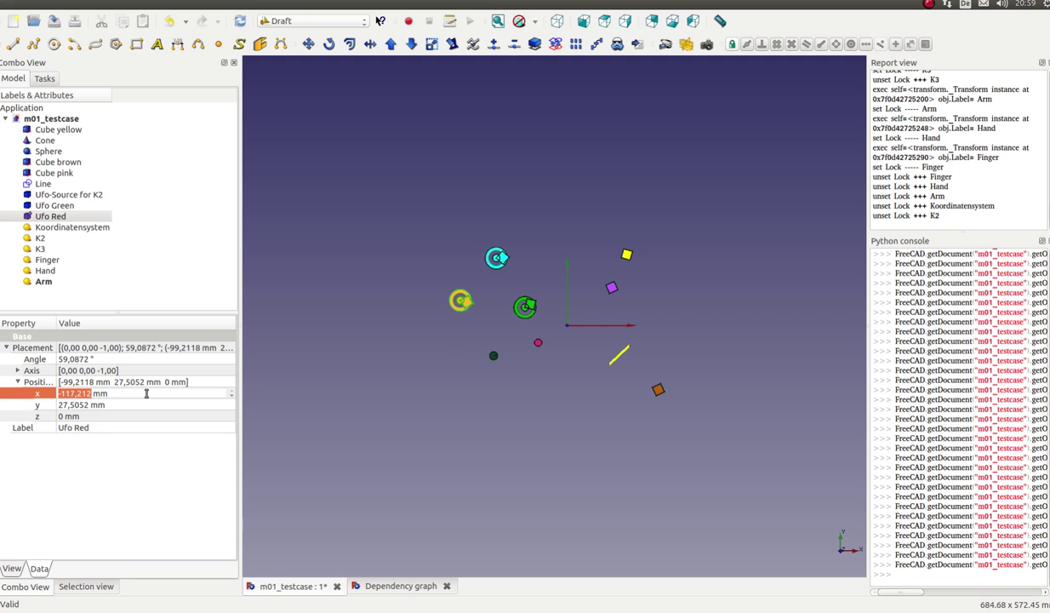
- Set Finger's placement angle to 3°
click(57, 259)
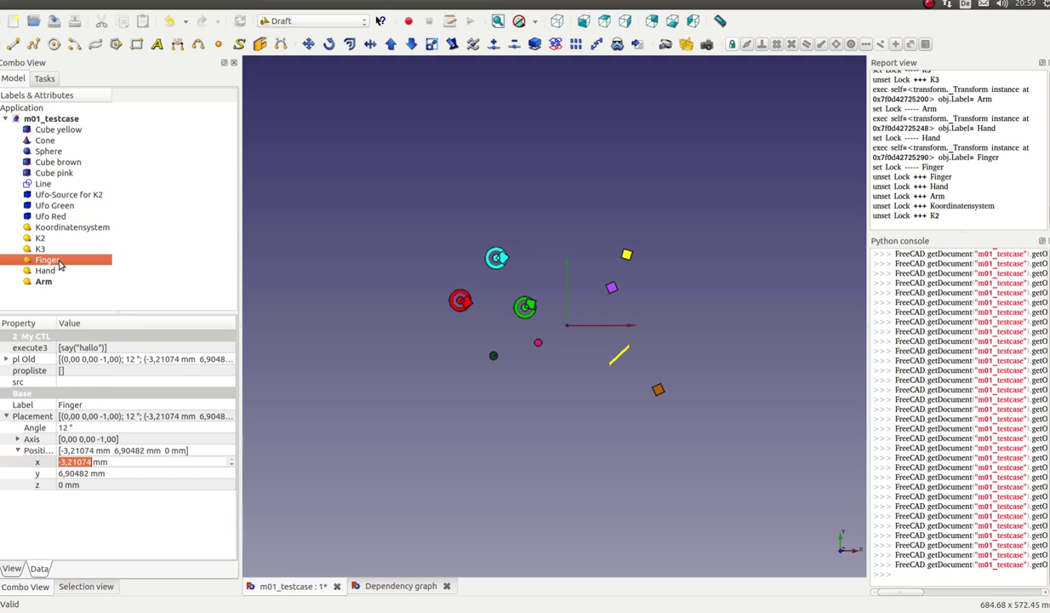
click(109, 426)
text(3)
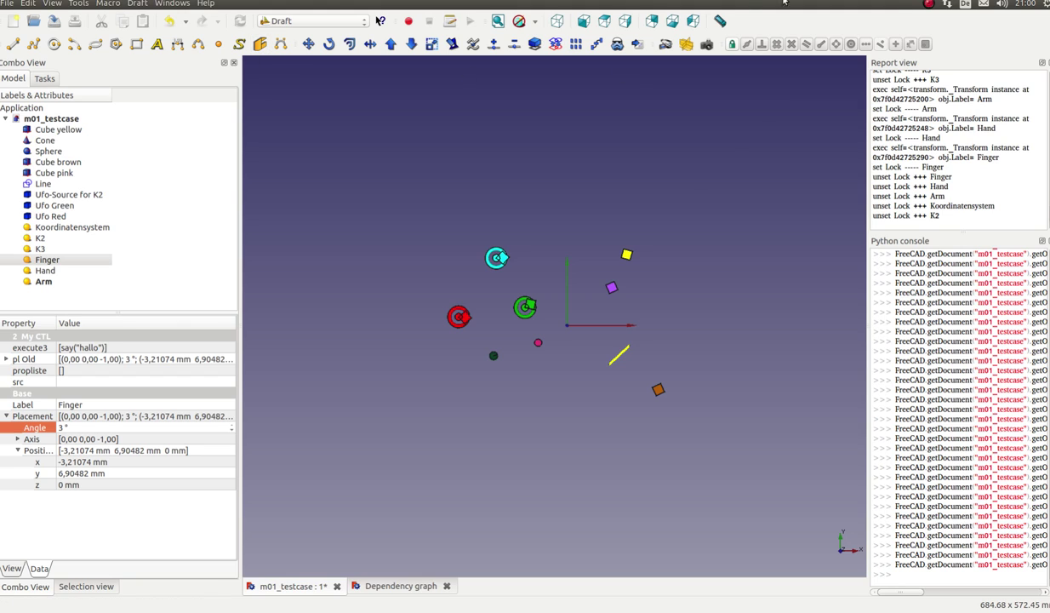
click(929, 6)
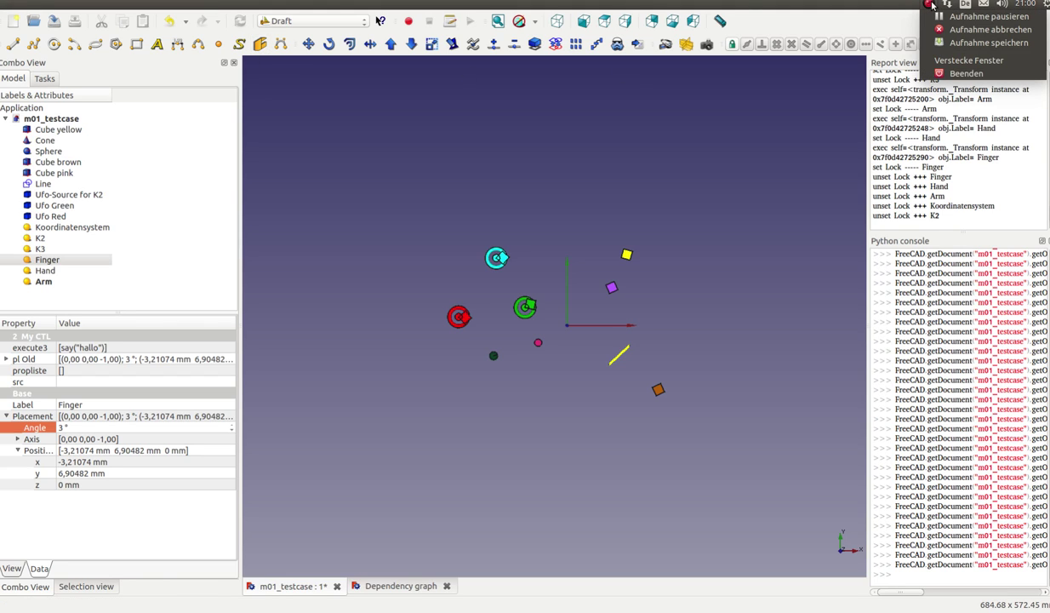